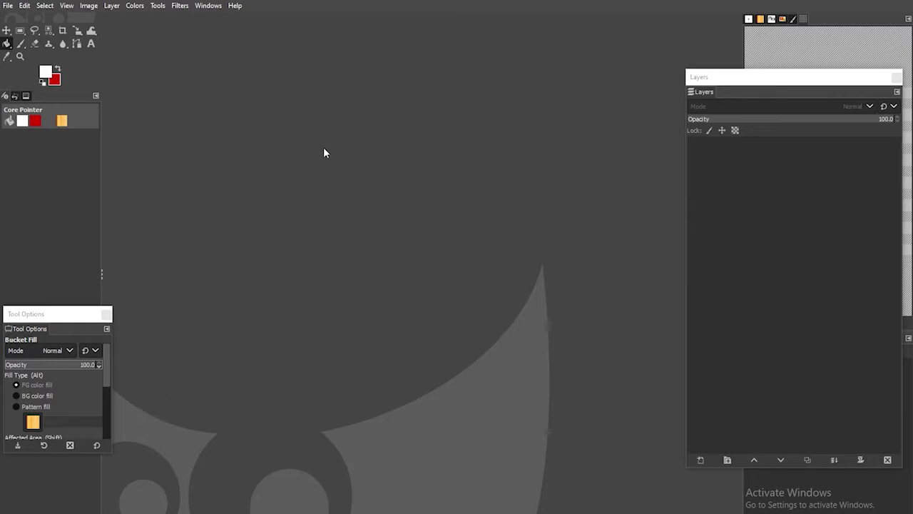
click(8, 5)
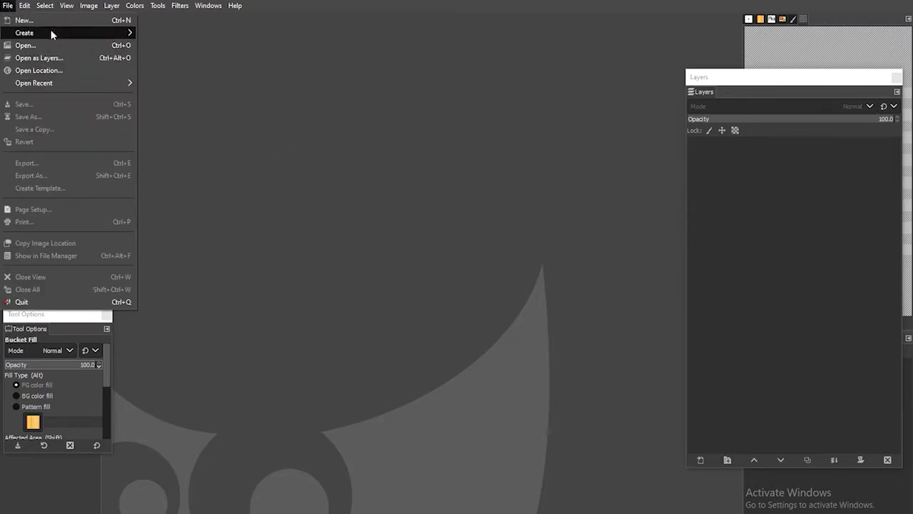
key(Escape)
key(ctrl+n)
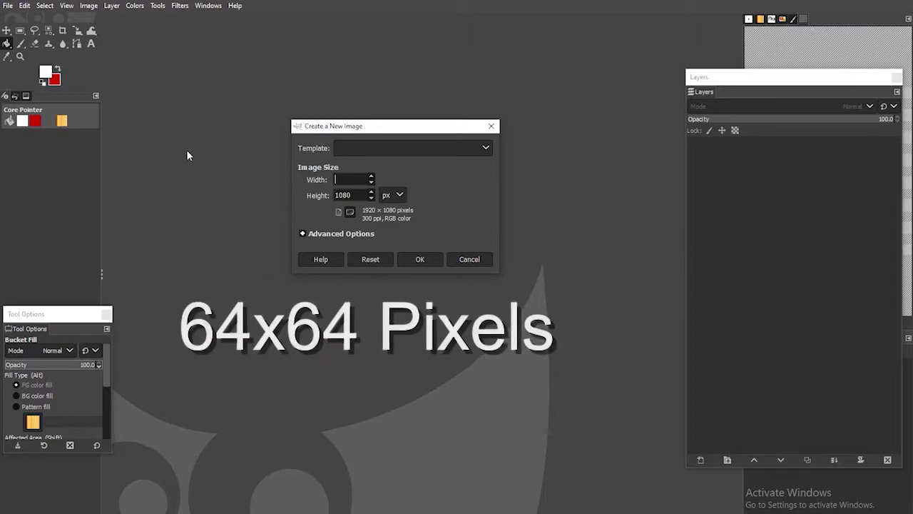
text(64)
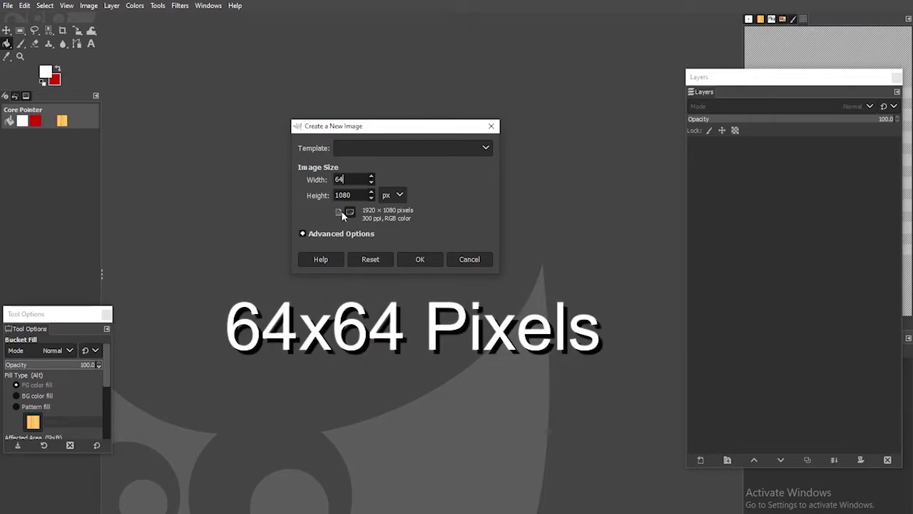
key(Tab)
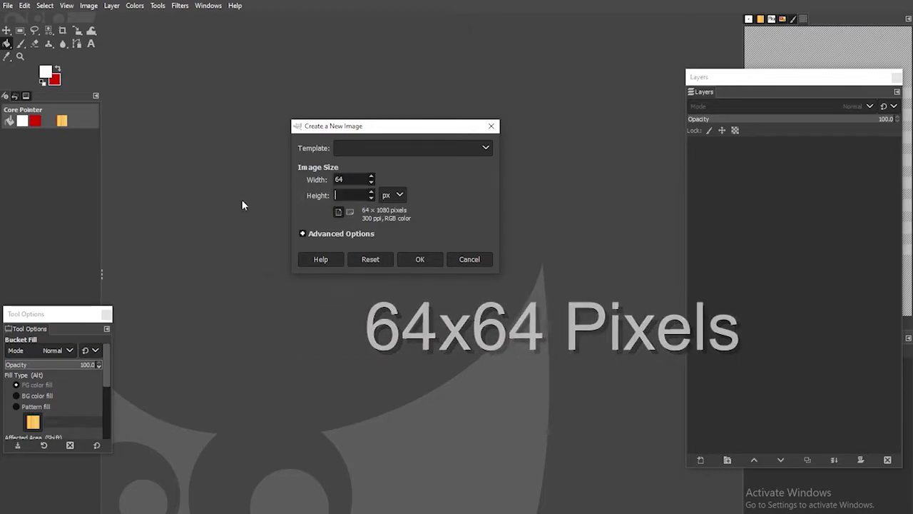
text(64)
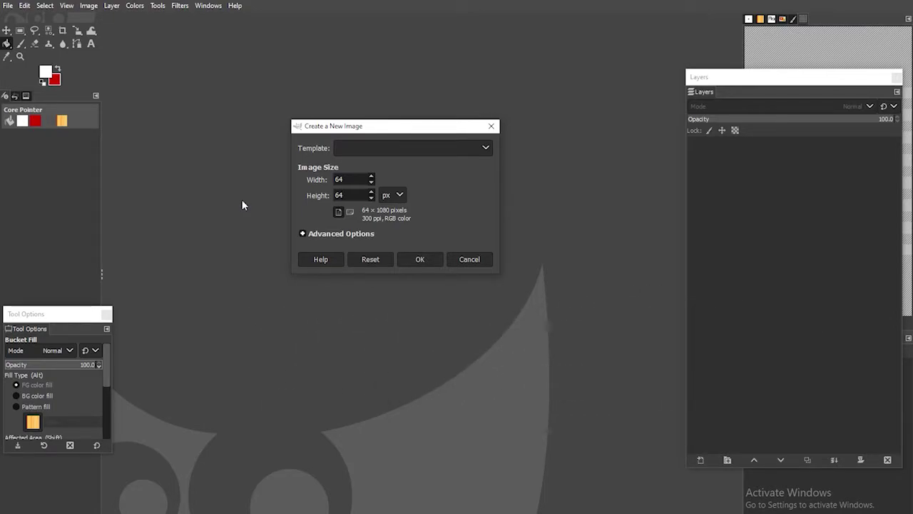
key(Escape)
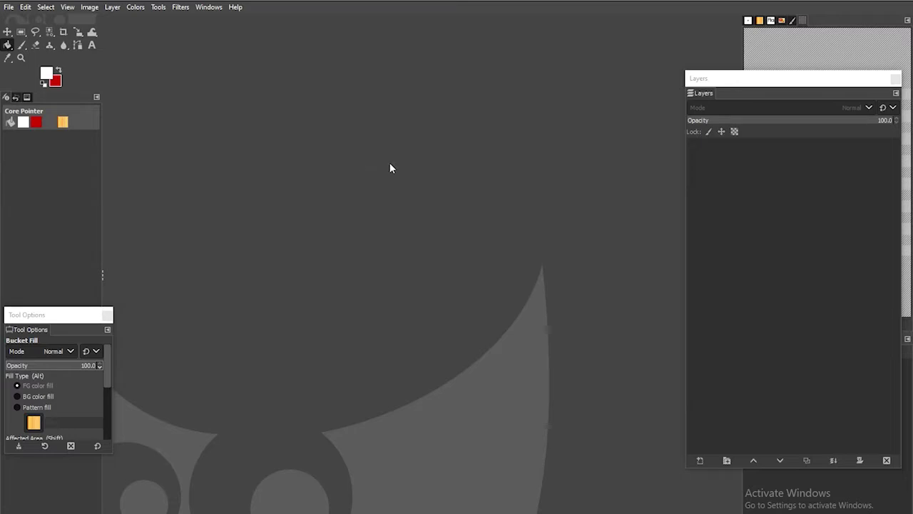
Open the skin texture file 128x128_Steve.png from the Skin Video folder.
click(8, 7)
click(28, 44)
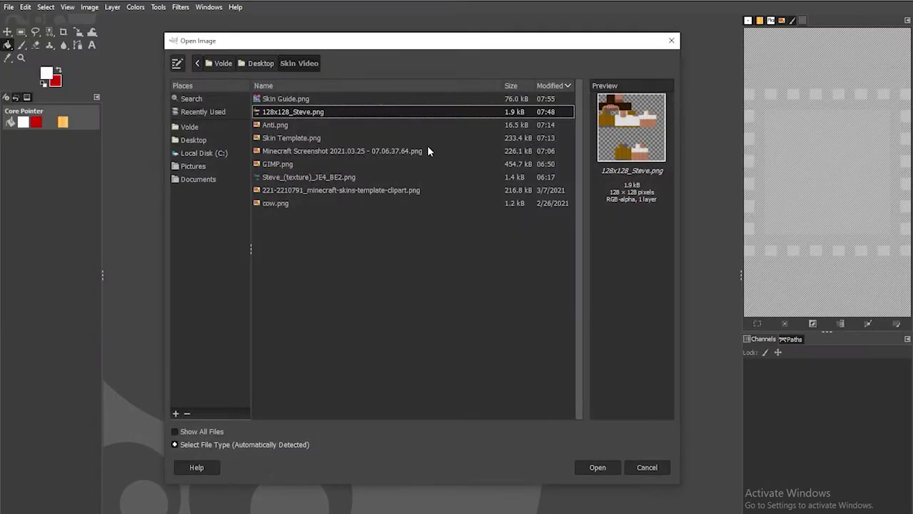
click(319, 112)
click(585, 465)
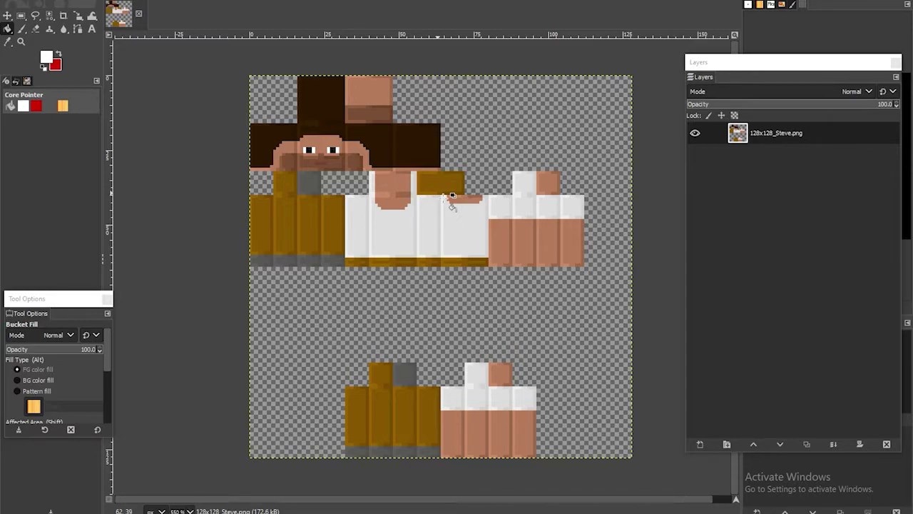
scroll(428, 275, down, 4)
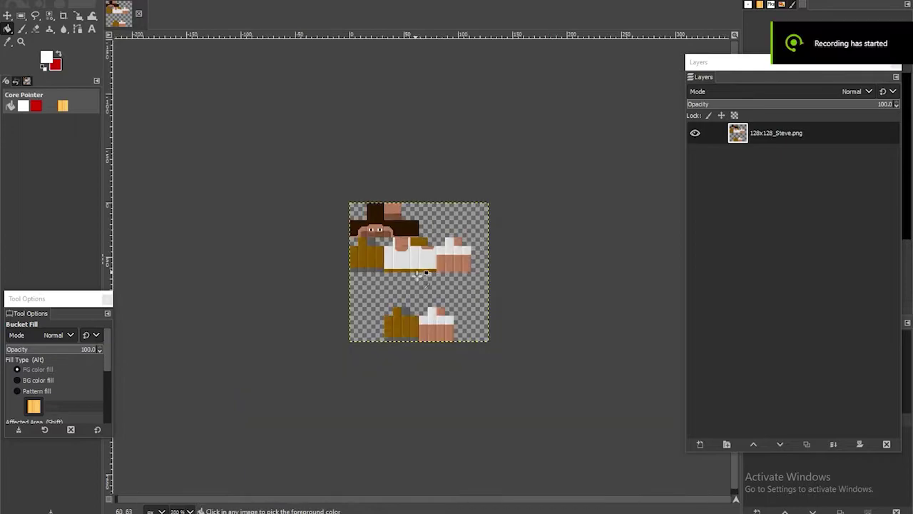
scroll(421, 274, up, 3)
scroll(421, 280, down, 3)
scroll(418, 284, down, 2)
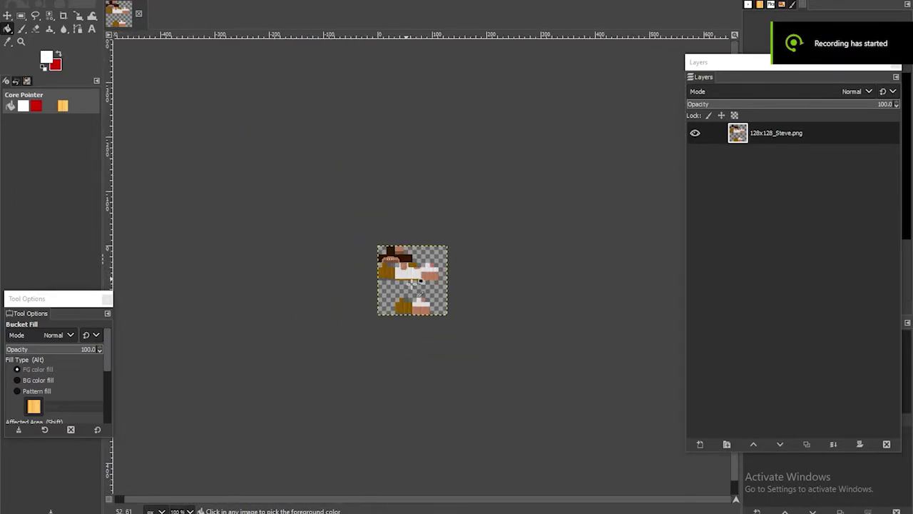
scroll(416, 287, up, 4)
scroll(417, 287, up, 1)
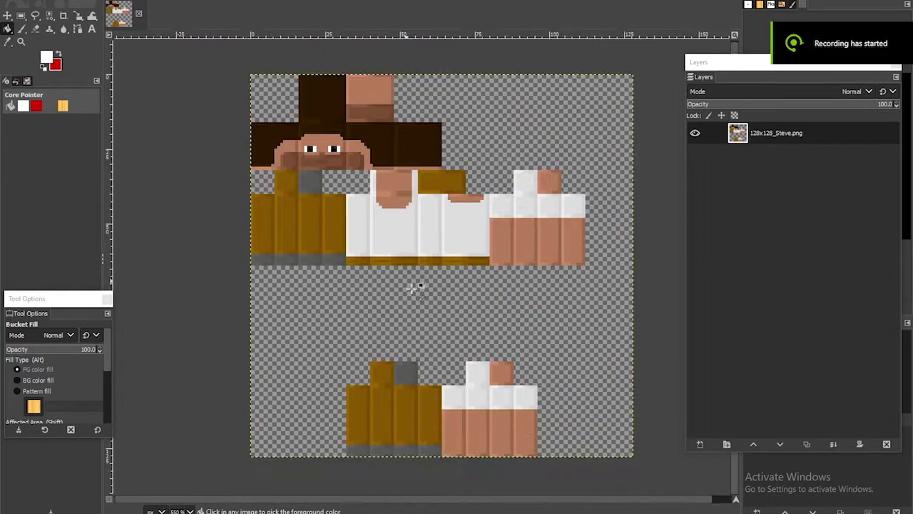
scroll(412, 288, down, 6)
scroll(412, 288, up, 6)
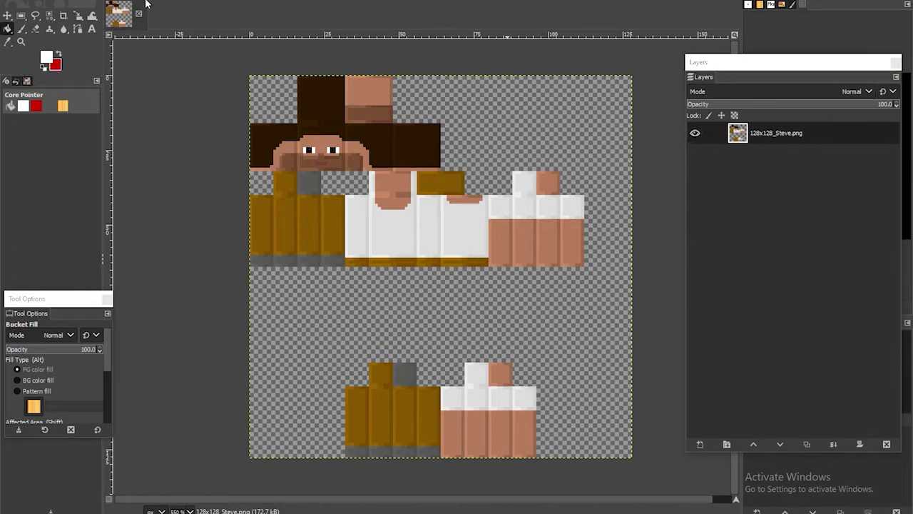
click(192, 1)
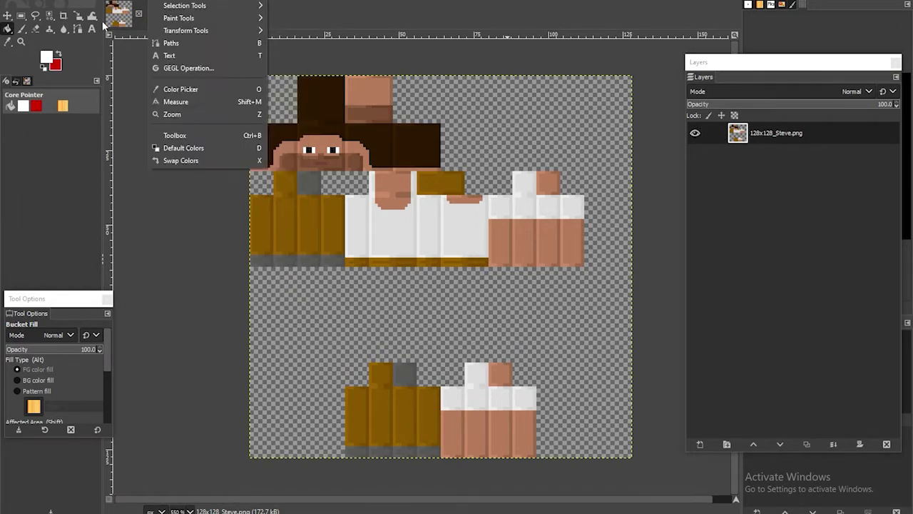
Select the opaque pixels of the 128x128_Steve.png layer, copy them and paste them as a new layer.
drag(801, 64, 785, 55)
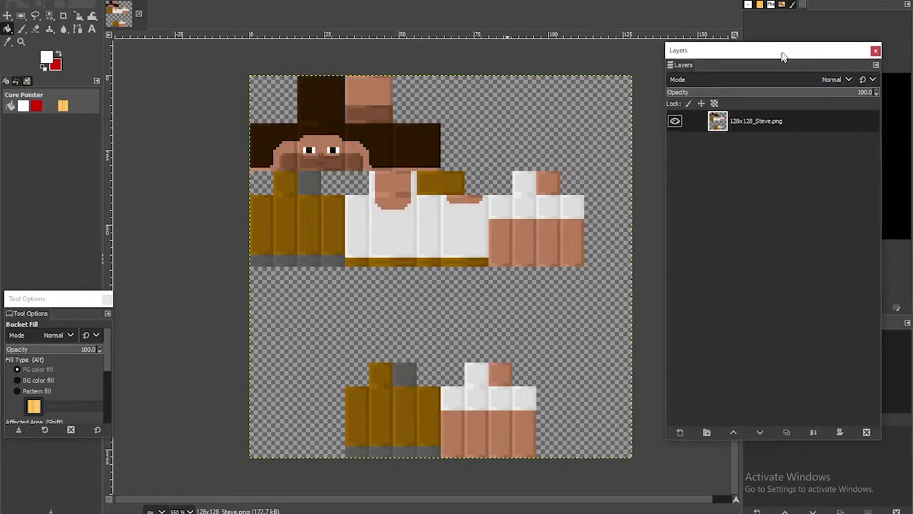
alt+click(719, 124)
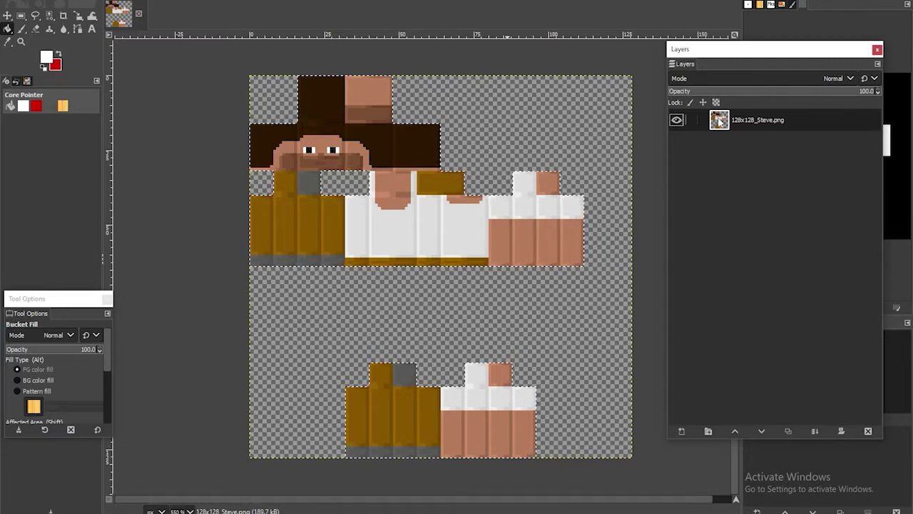
key(ctrl+c)
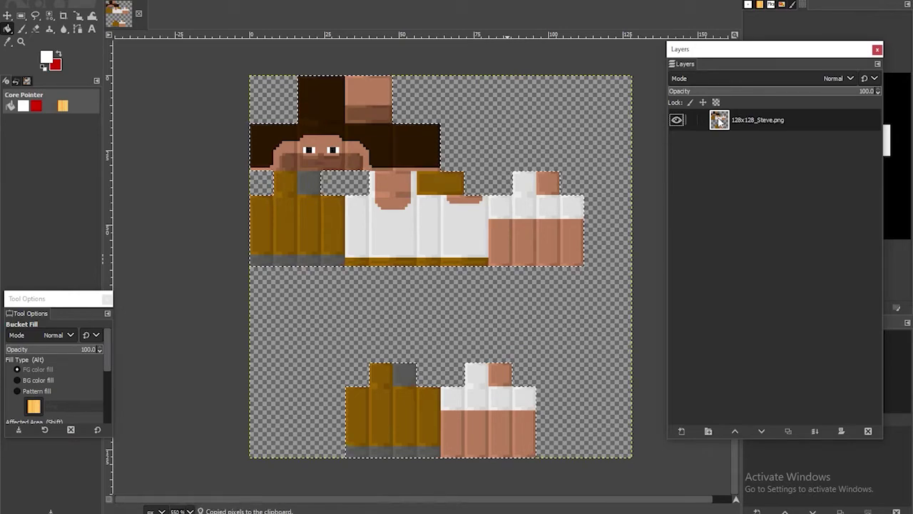
key(ctrl+v)
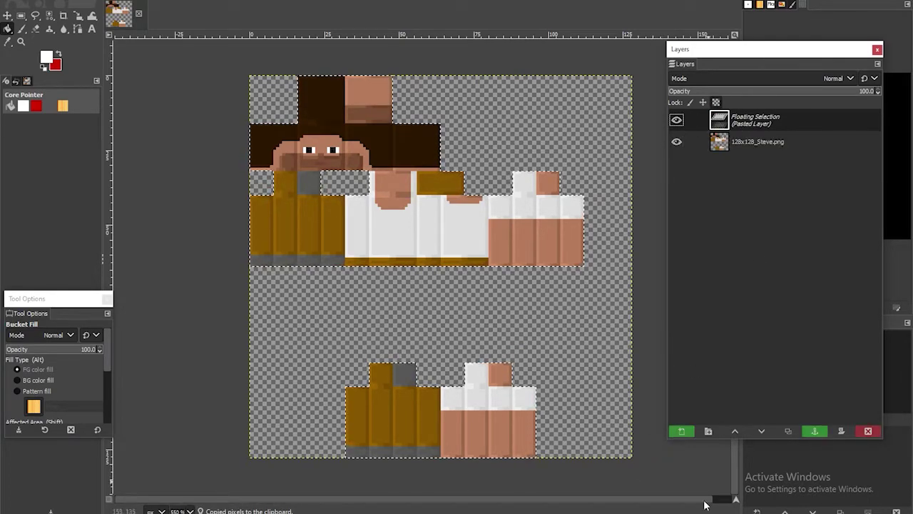
click(683, 432)
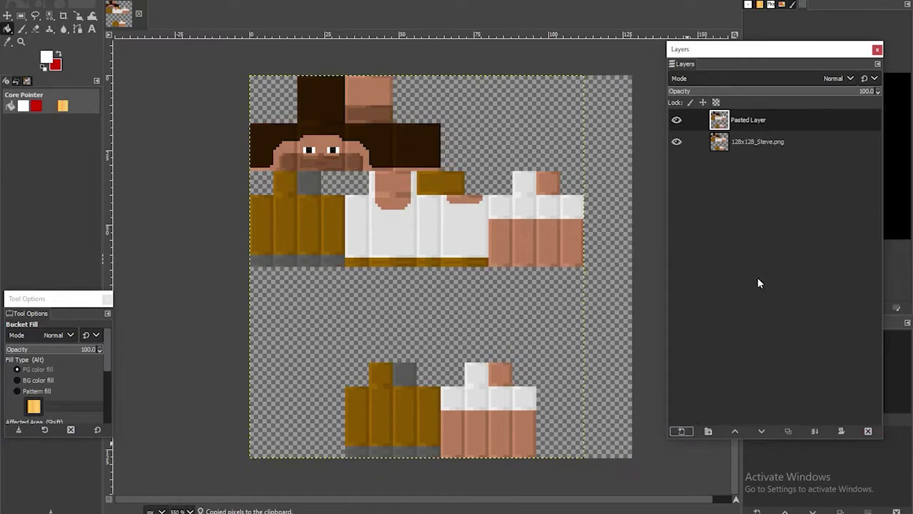
Hide the original 128x128_Steve.png layer and make the pasted skin layer active and visible.
click(677, 143)
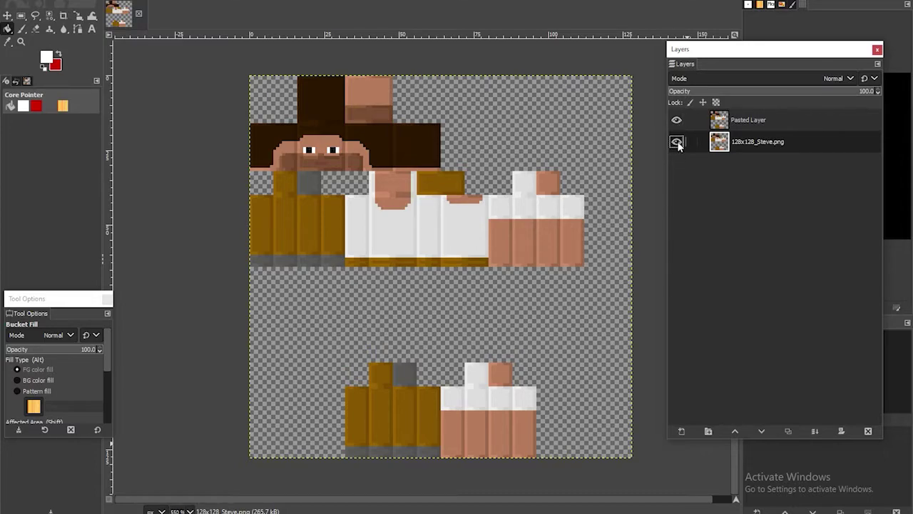
click(677, 143)
click(767, 120)
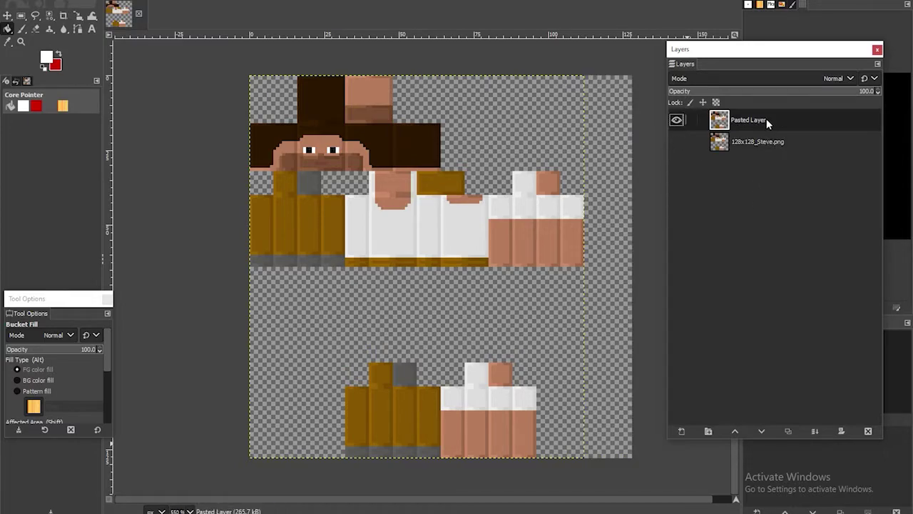
click(676, 120)
click(676, 120)
Select the pasted skin's opaque area, add a 128 × 128 px transparent layer above it and fill the selected area with white.
alt+click(718, 122)
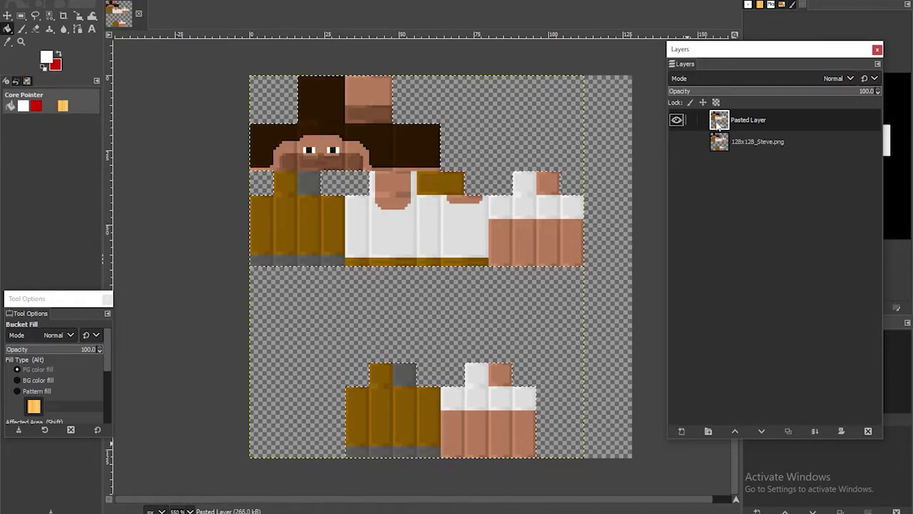
click(681, 430)
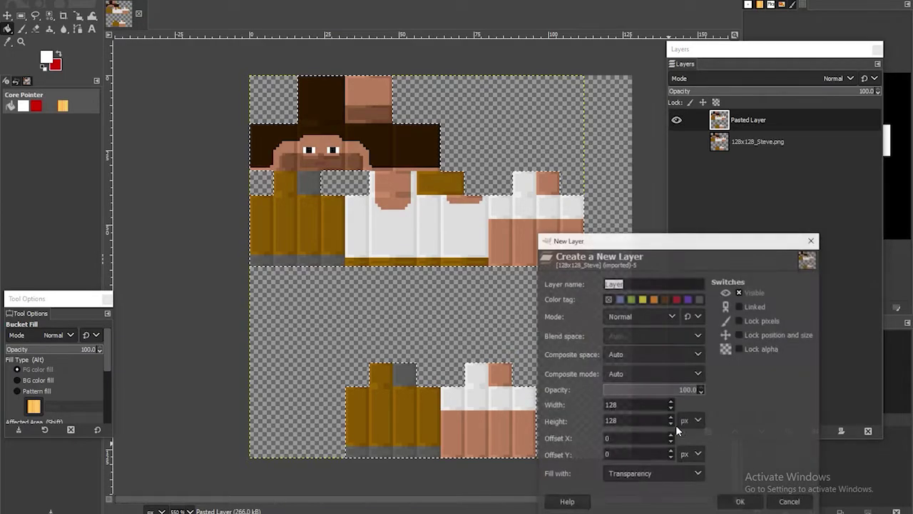
click(739, 502)
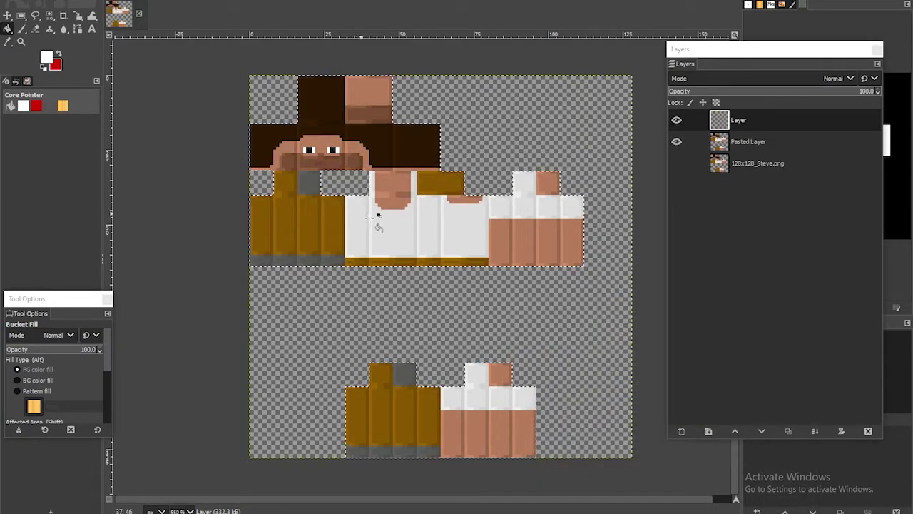
click(420, 179)
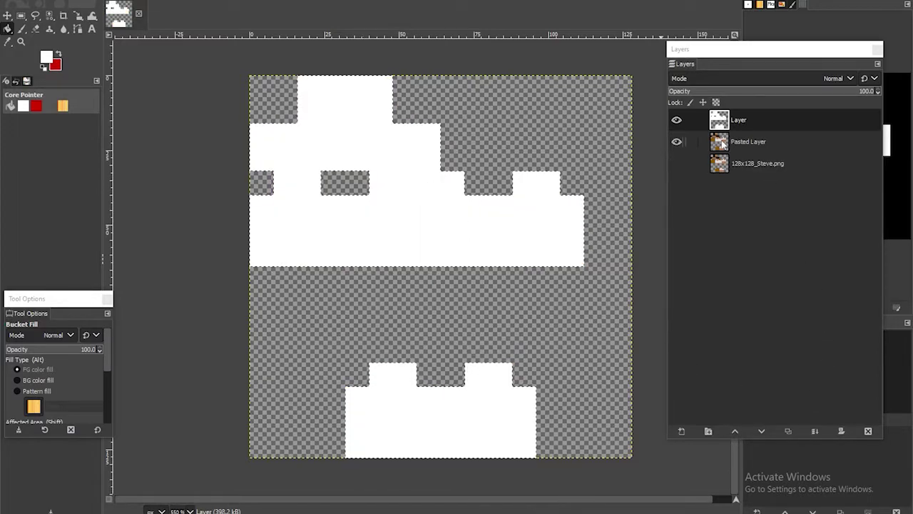
Hide the pasted skin layer and switch the white layer off and on to inspect the silhouette.
click(675, 141)
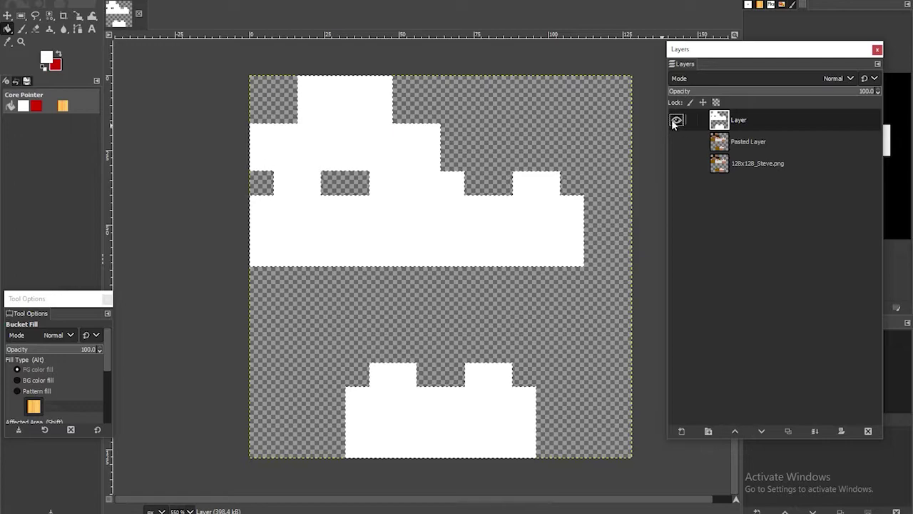
click(675, 120)
click(676, 120)
click(677, 120)
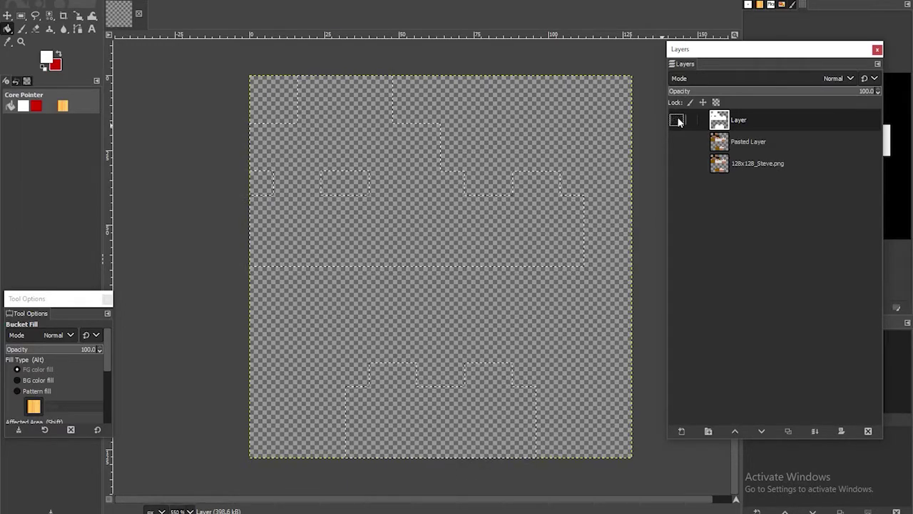
click(678, 121)
click(676, 121)
click(675, 122)
click(676, 122)
click(676, 122)
click(675, 122)
click(675, 122)
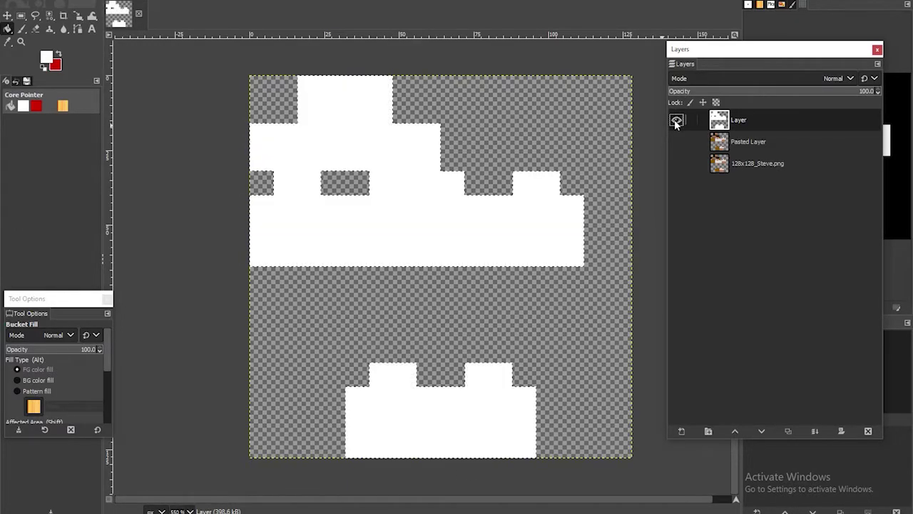
Clear the selection around the white silhouette using the Rectangle Select tool.
click(7, 15)
click(21, 15)
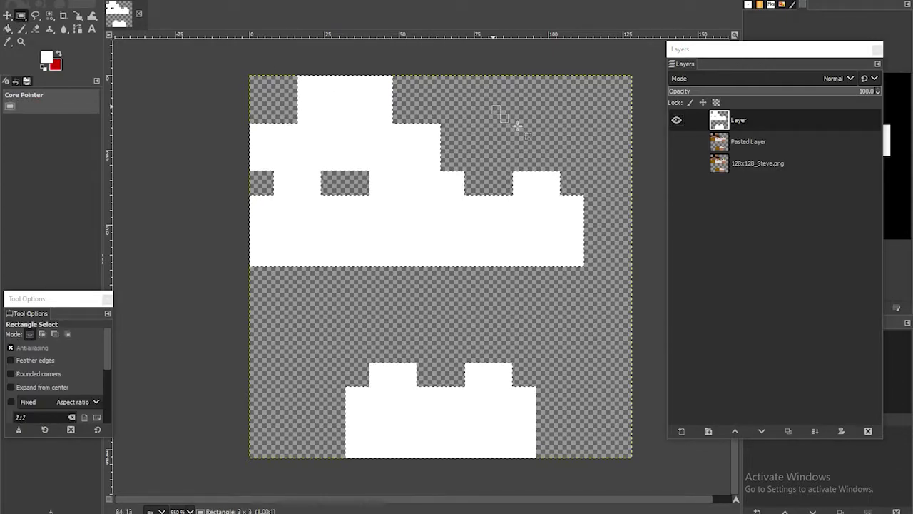
drag(517, 127, 549, 143)
click(561, 107)
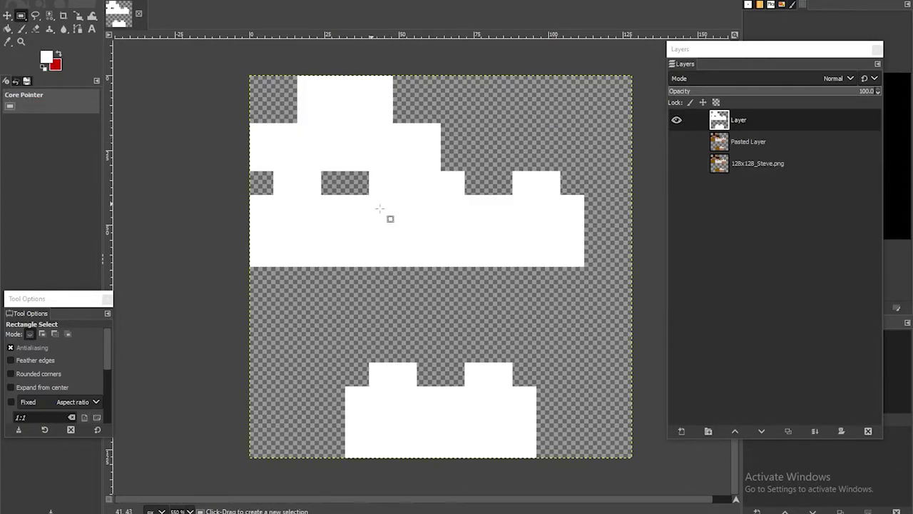
Show the pasted skin layer beneath the white silhouette and lower the white layer's opacity to 43.4.
click(677, 120)
click(676, 120)
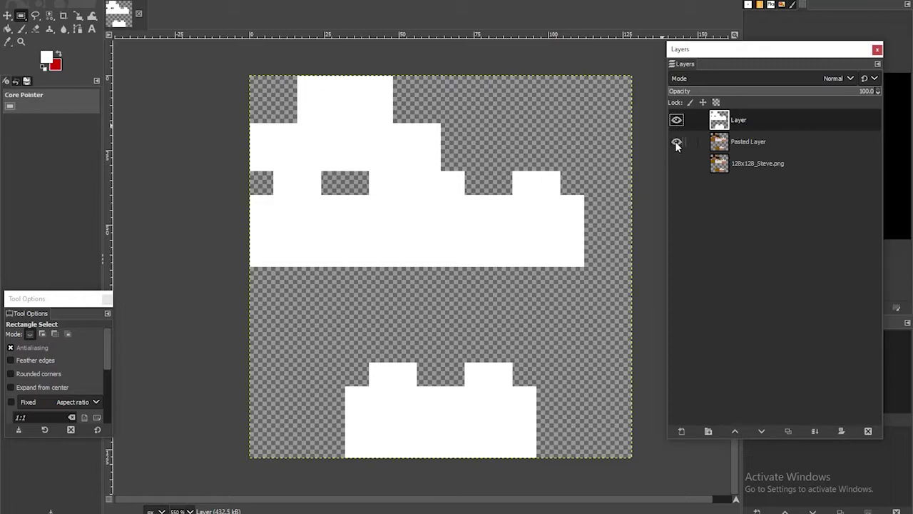
click(676, 142)
click(676, 120)
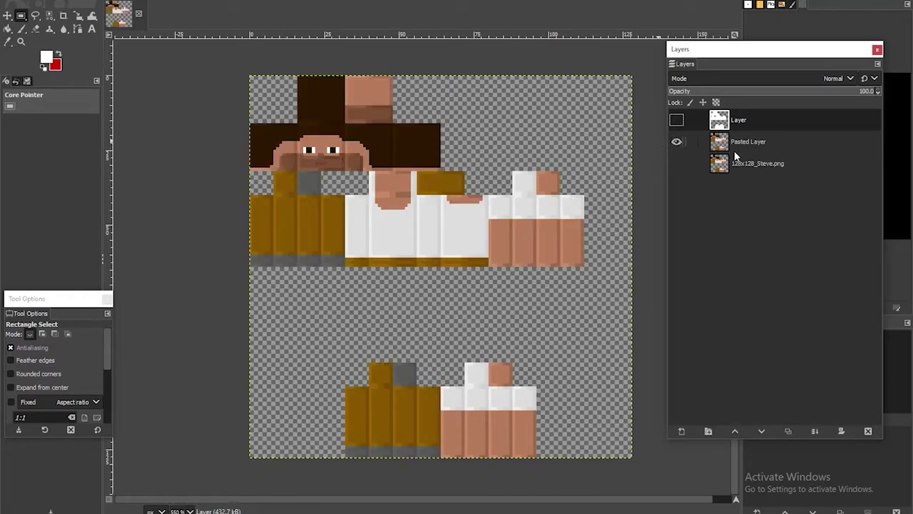
click(676, 120)
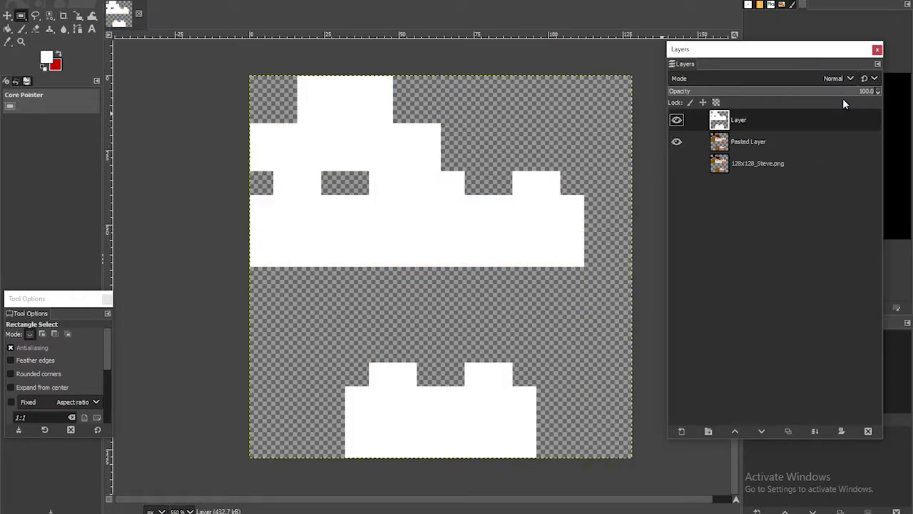
drag(848, 96, 760, 112)
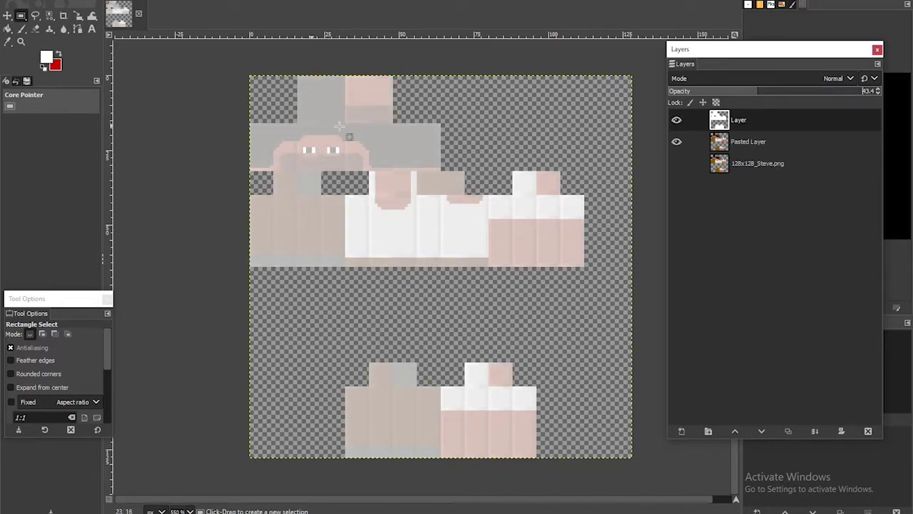
Add another empty transparent layer above the white silhouette layer and keep it visible.
click(680, 429)
click(746, 502)
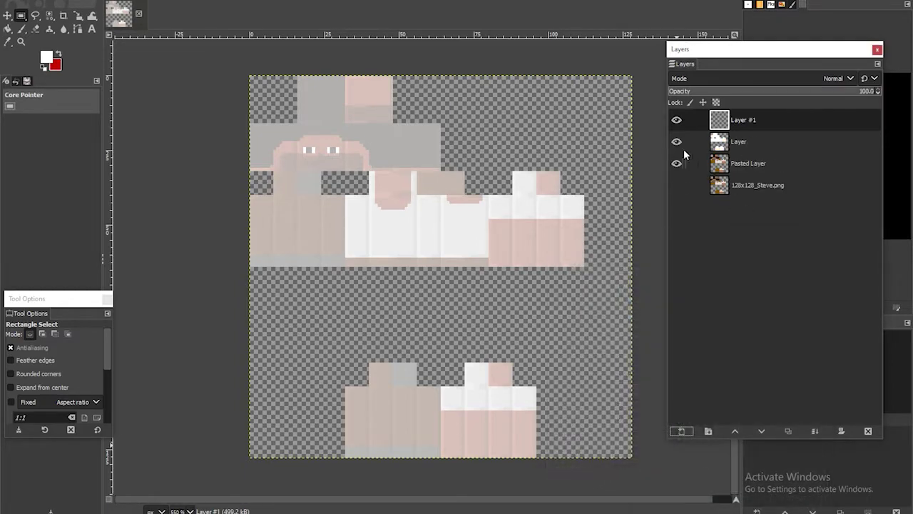
click(677, 121)
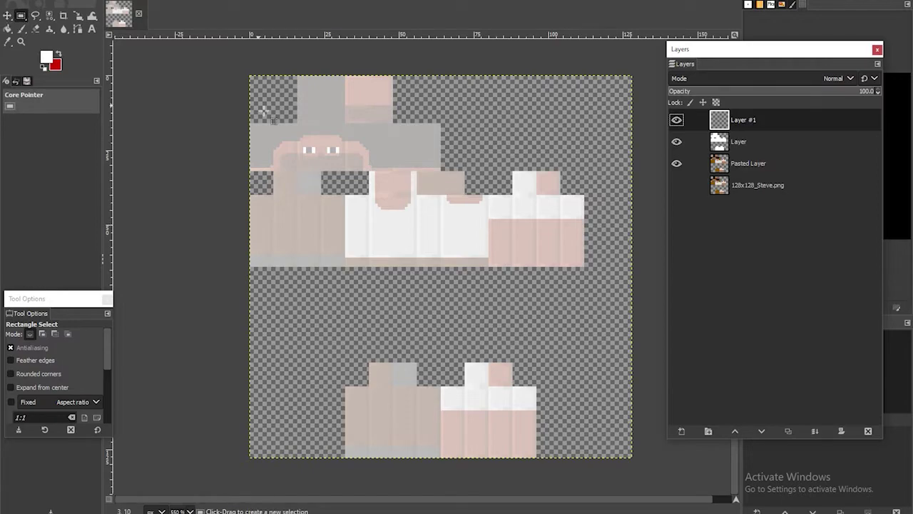
Open cow.png from the Skin Video folder as a separate image.
ctrl+scroll(313, 147, up, 3)
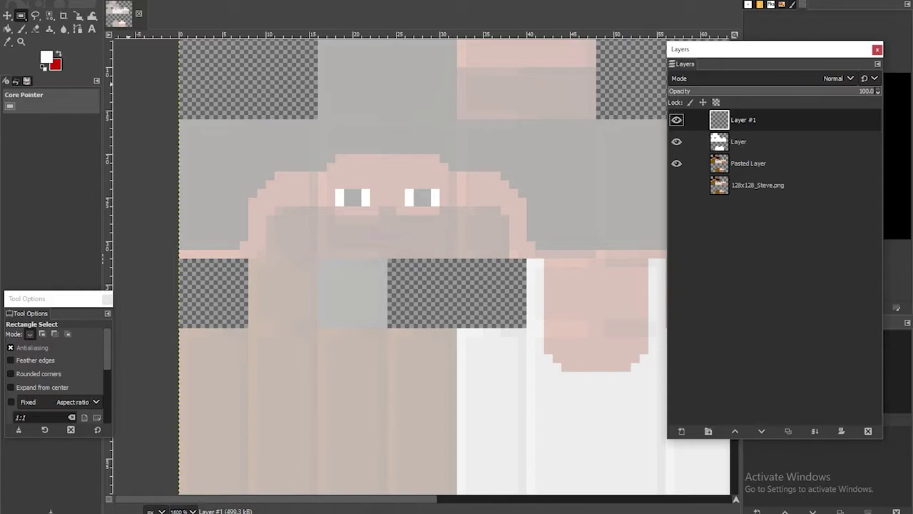
click(10, 4)
key(Escape)
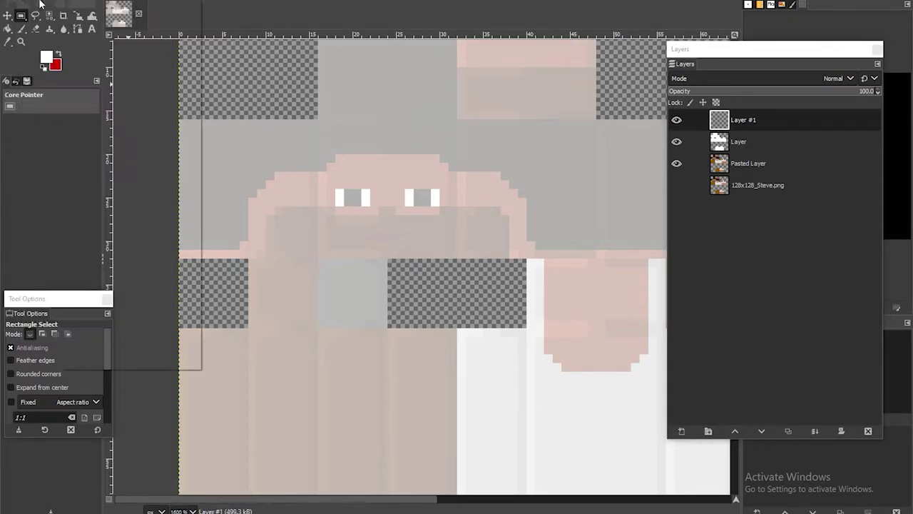
key(ctrl+o)
click(275, 187)
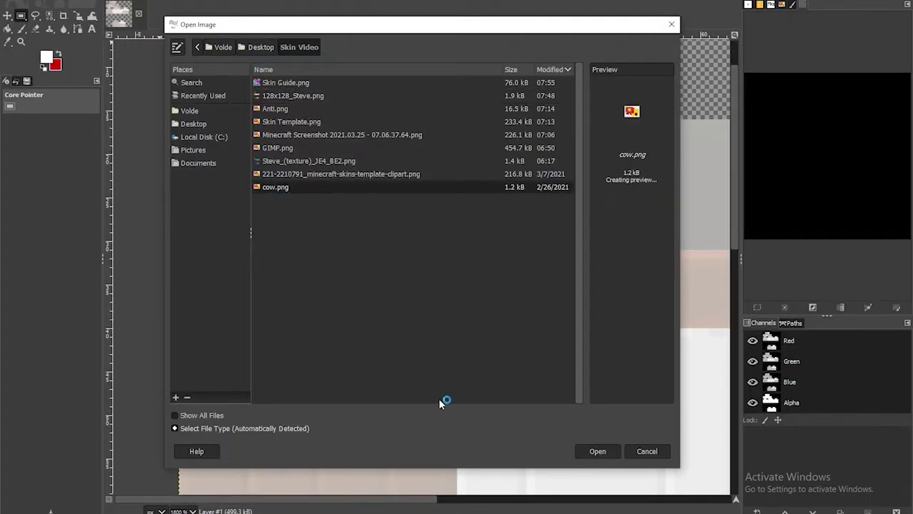
click(598, 452)
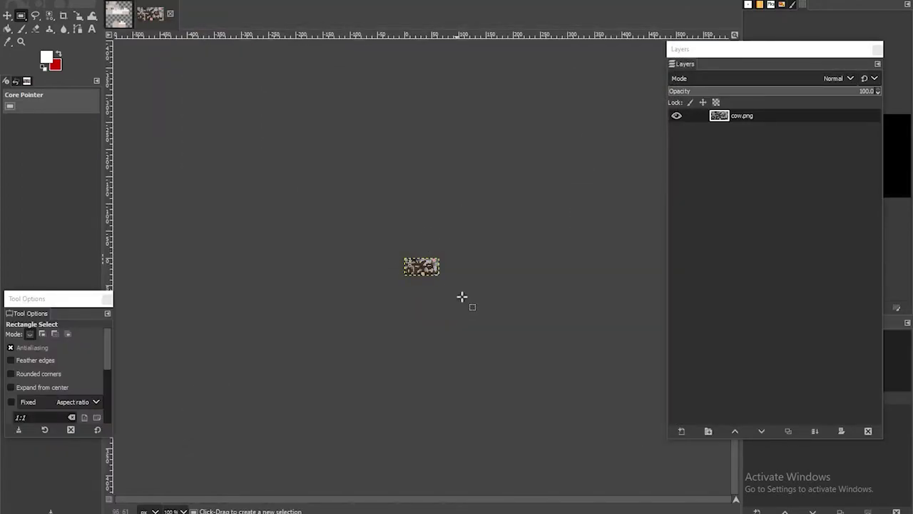
scroll(462, 297, up, 5)
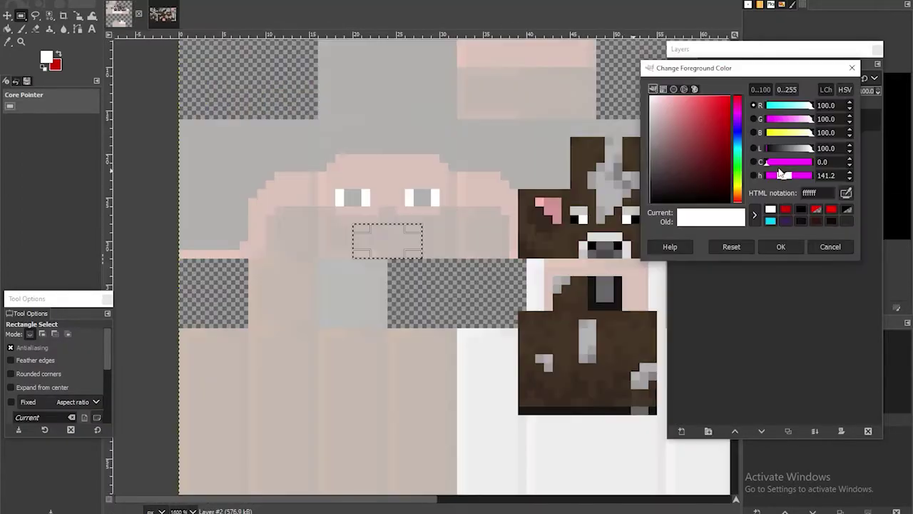
Set the foreground colour to pink f58dbc and bucket-fill the selected snout rectangle on Layer #2.
click(718, 131)
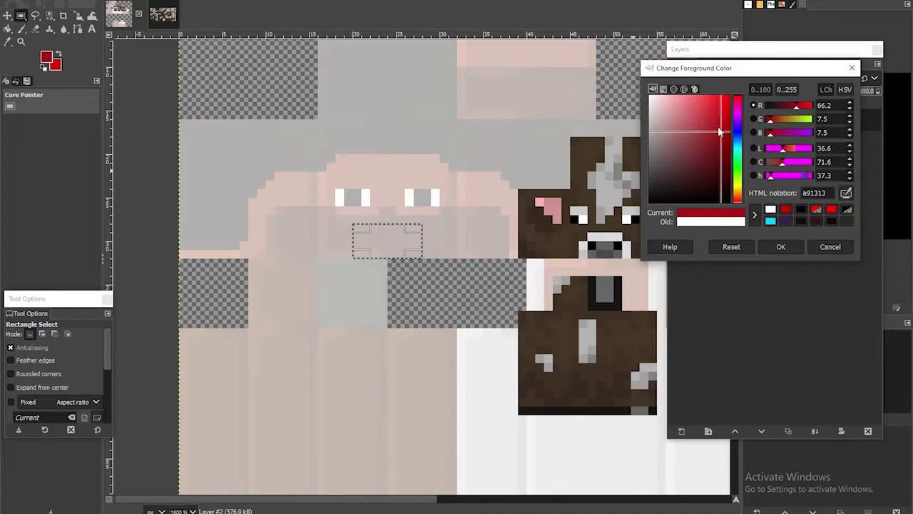
mouse_move(719, 131)
mouse_down()
mouse_move(709, 116)
mouse_move(738, 121)
mouse_move(740, 113)
mouse_move(684, 106)
mouse_up()
click(780, 246)
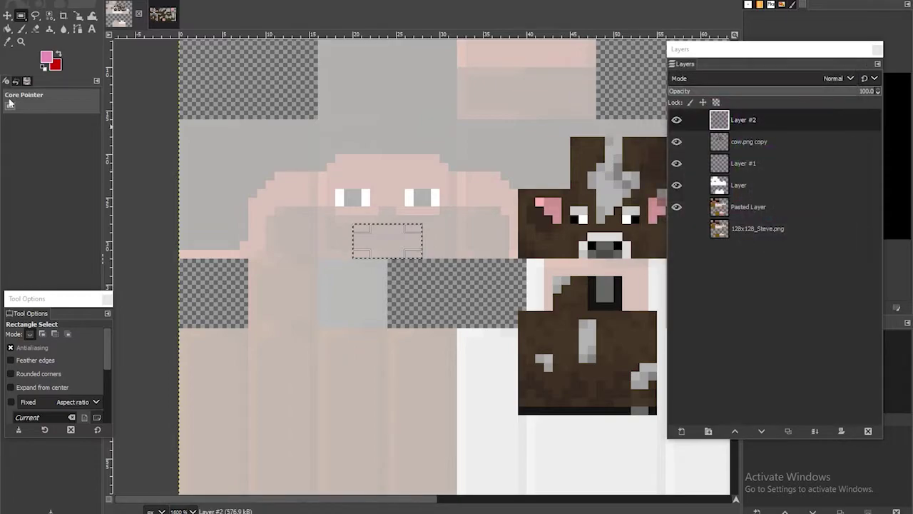
click(7, 29)
click(391, 240)
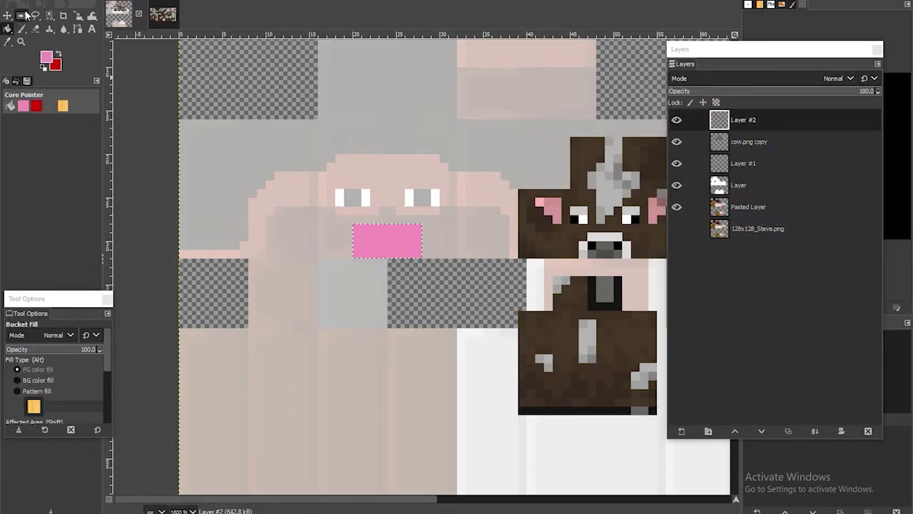
Select the upper corner pixels of the pink snout rectangle and cut them away to round it.
click(21, 15)
drag(420, 235, 421, 235)
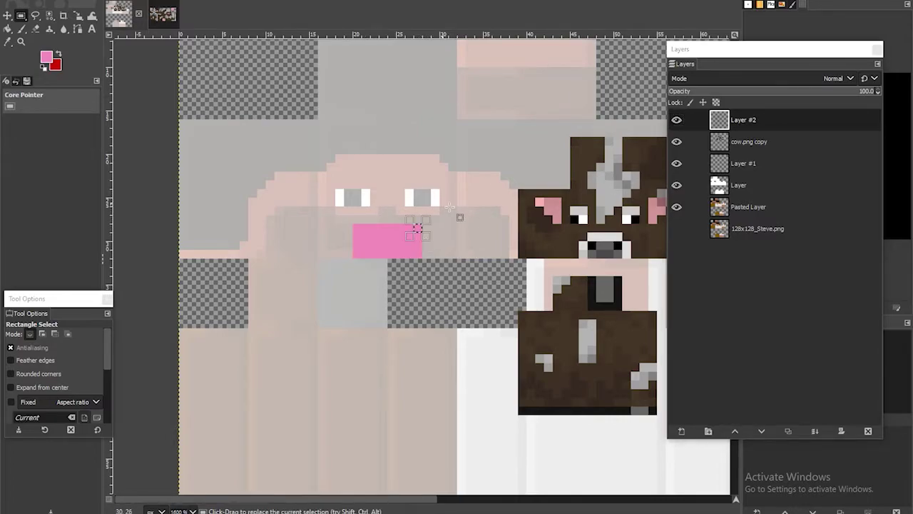
key(ctrl+x)
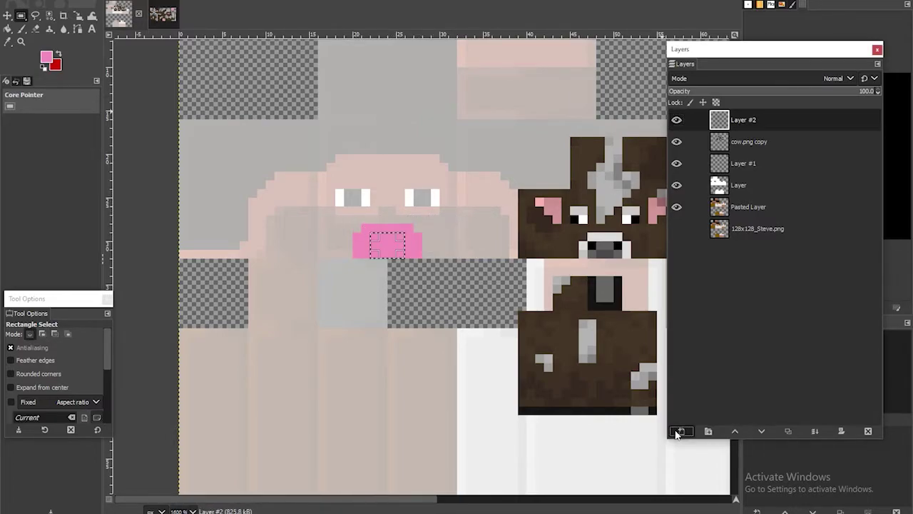
Add a transparent 128 x 128 px layer, fill the inner snout selection with a lighter pink and cut off its upper corner pixels.
click(677, 431)
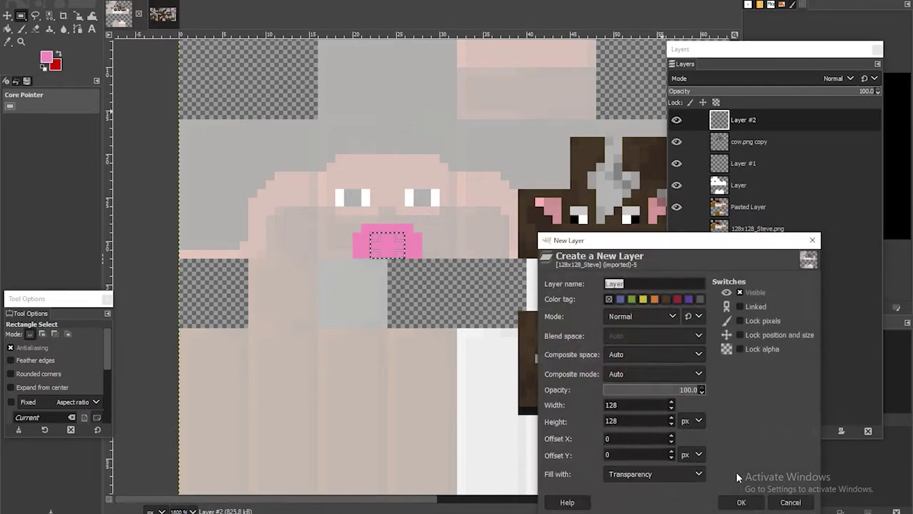
click(739, 500)
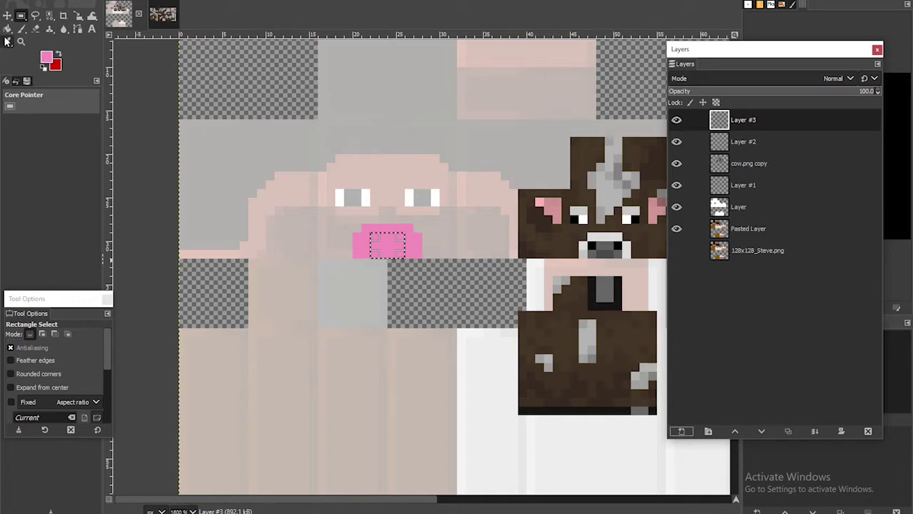
click(47, 57)
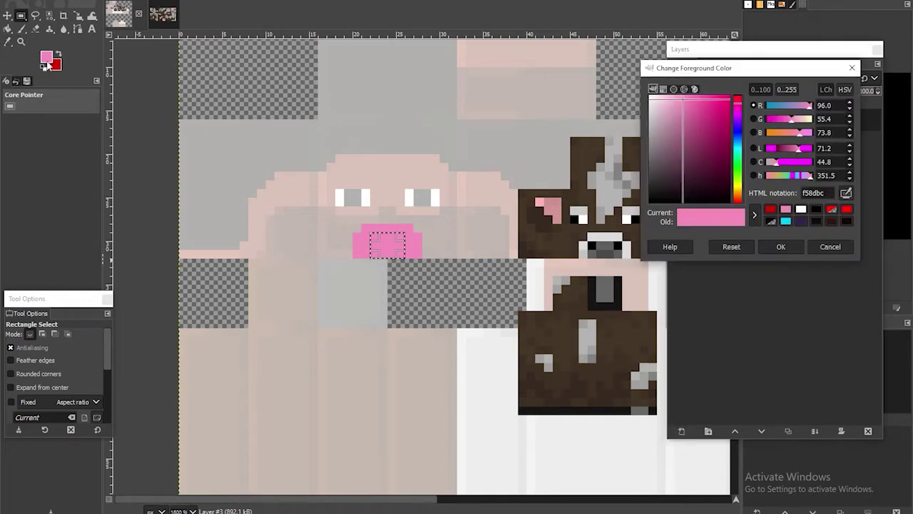
click(677, 96)
click(373, 237)
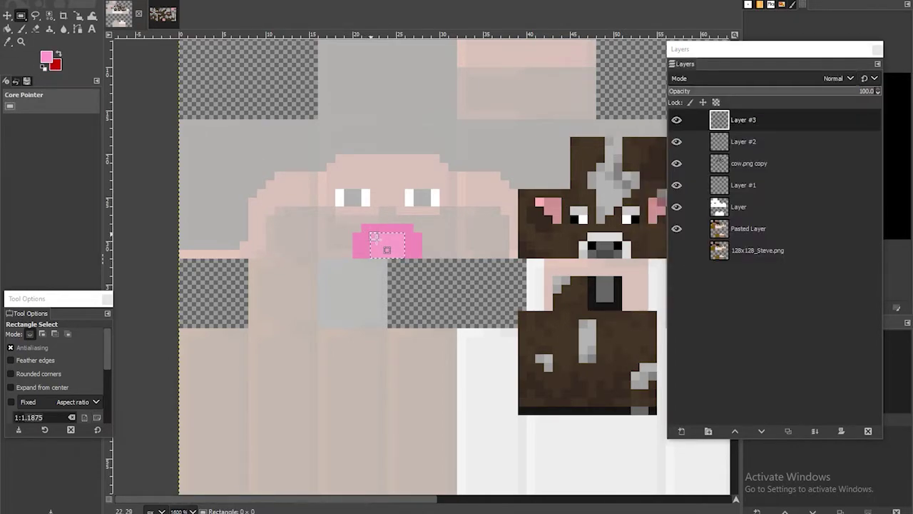
key(ctrl+x)
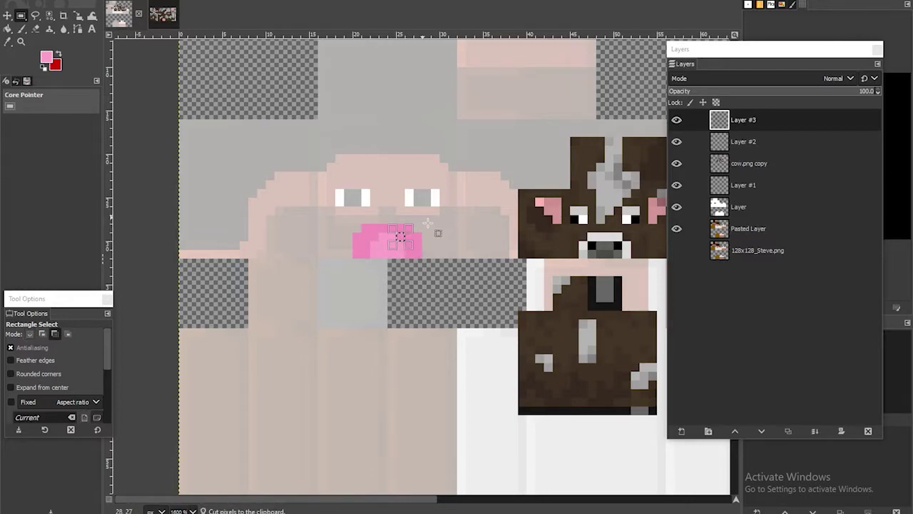
click(455, 230)
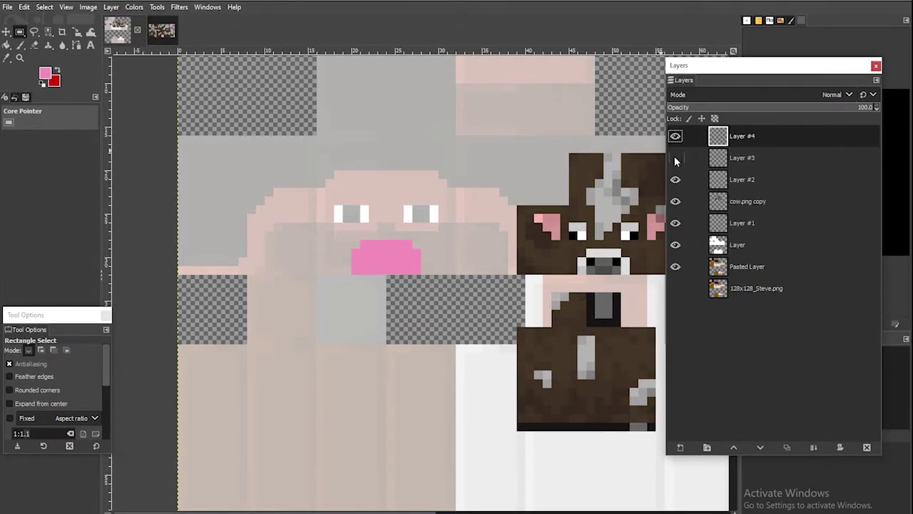
Show Layer #3 and apply CIE lch Noise to it with lightness 14.53, chroma 0 and hue 0.
click(675, 157)
click(157, 7)
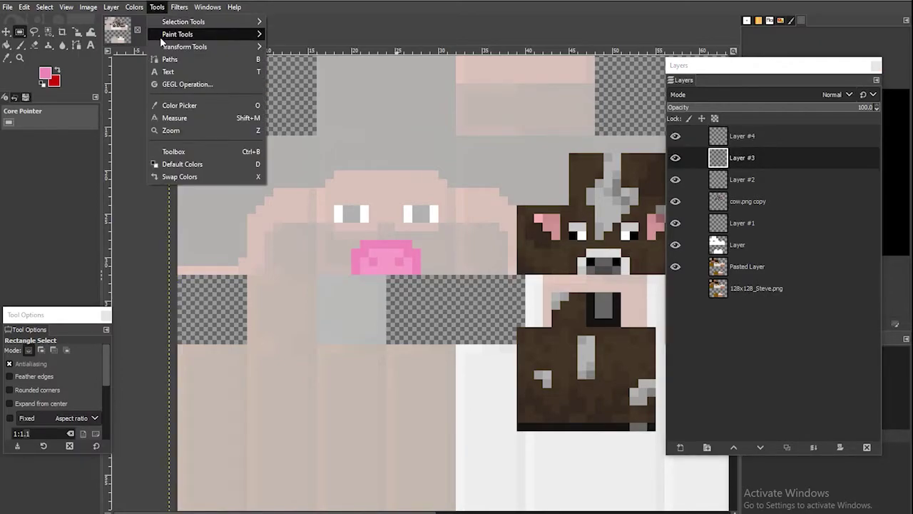
mouse_move(179, 7)
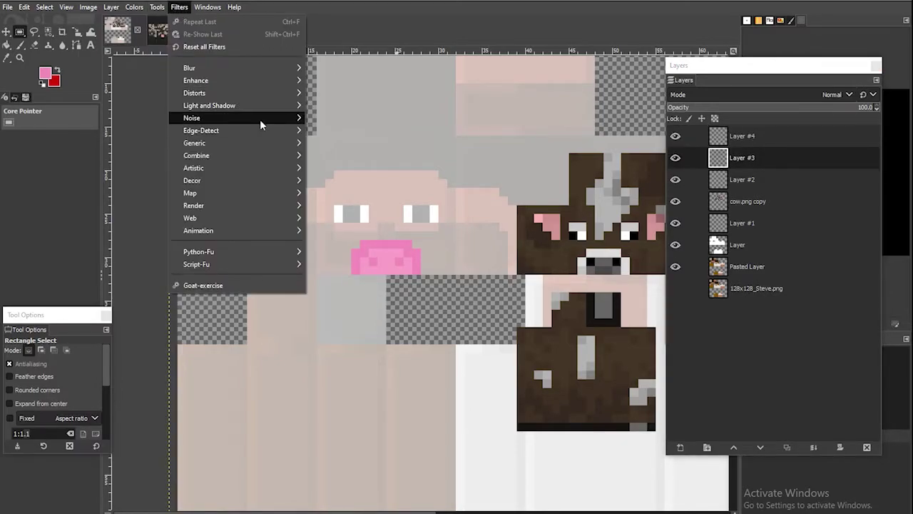
mouse_move(261, 119)
click(364, 119)
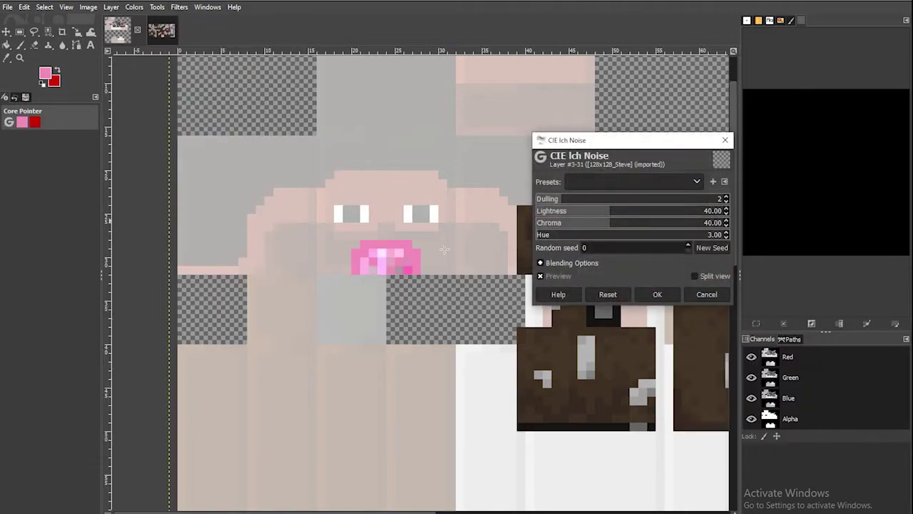
drag(610, 225, 532, 237)
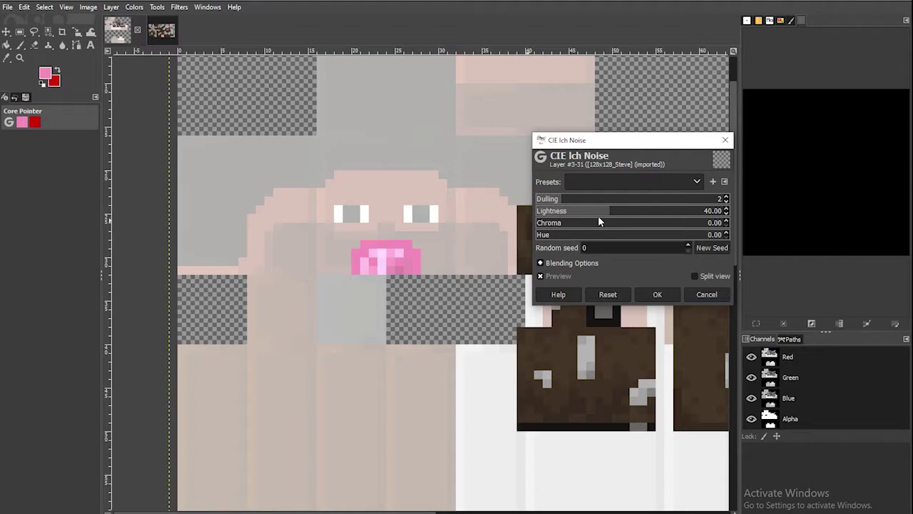
drag(599, 219, 567, 220)
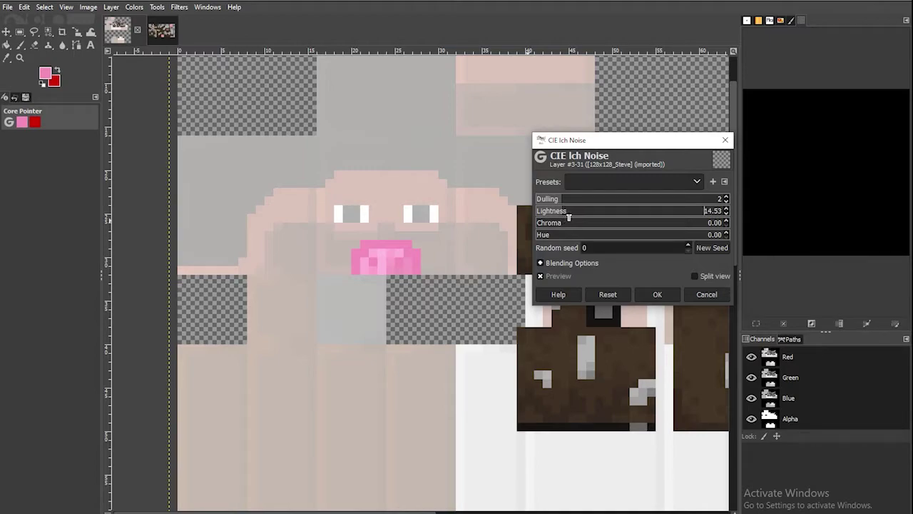
click(655, 297)
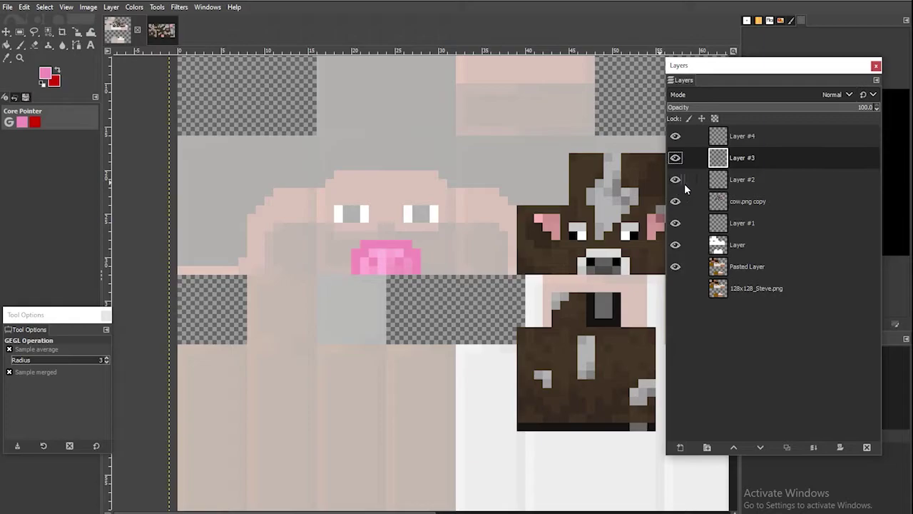
Apply CIE lch Noise to the base snout on Layer #2, toggling Layer #3's visibility to compare.
click(743, 184)
click(157, 9)
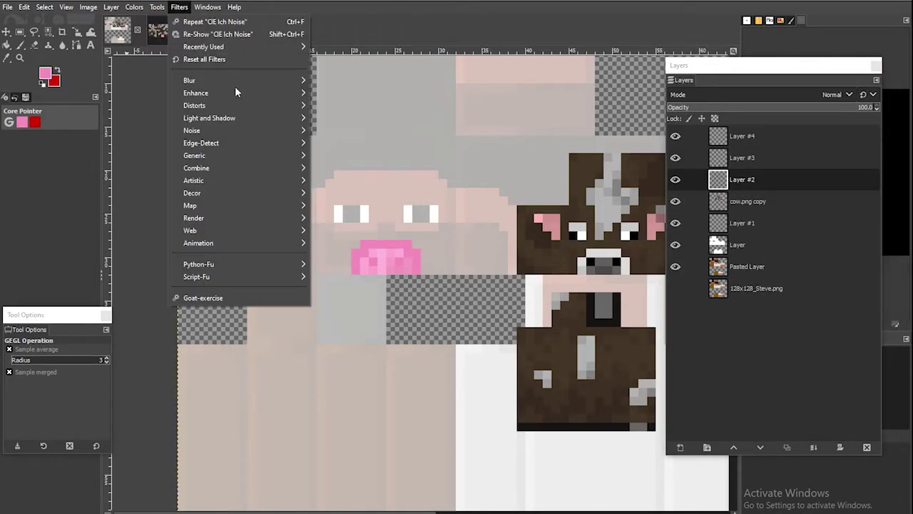
mouse_move(269, 130)
click(316, 133)
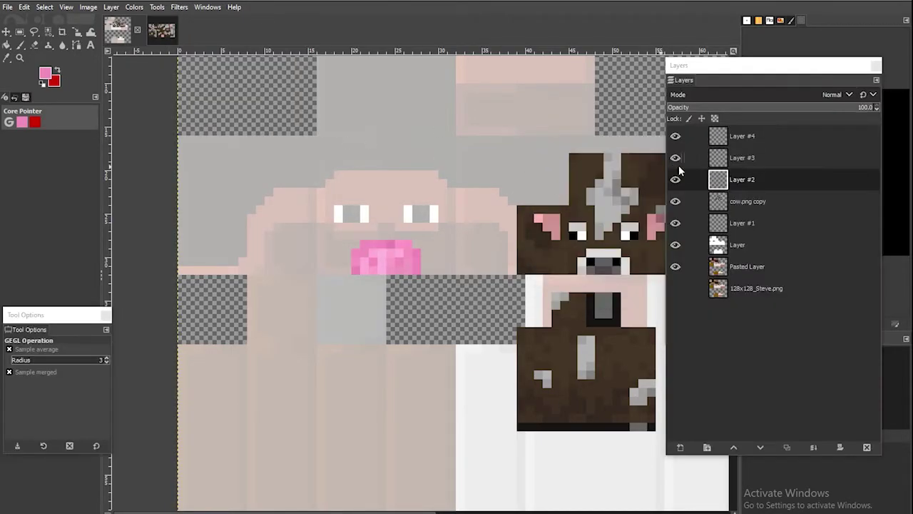
click(676, 159)
click(675, 158)
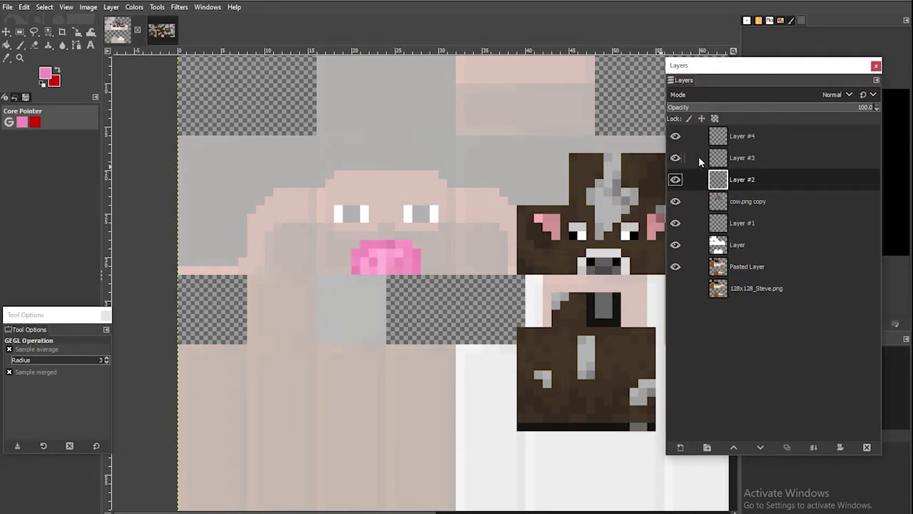
Merge Layer #4 down into Layer #3 and toggle the merged layer's visibility to check it.
right_click(758, 141)
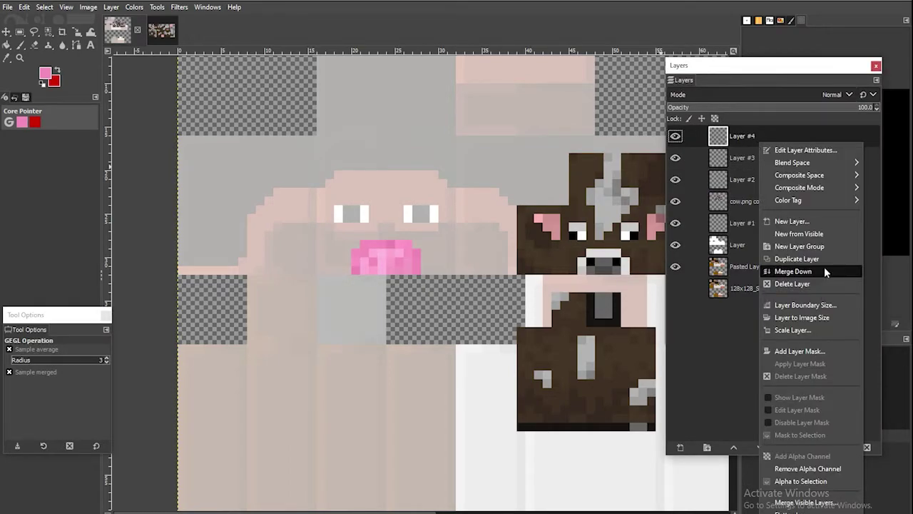
click(824, 271)
click(675, 137)
click(676, 137)
click(676, 137)
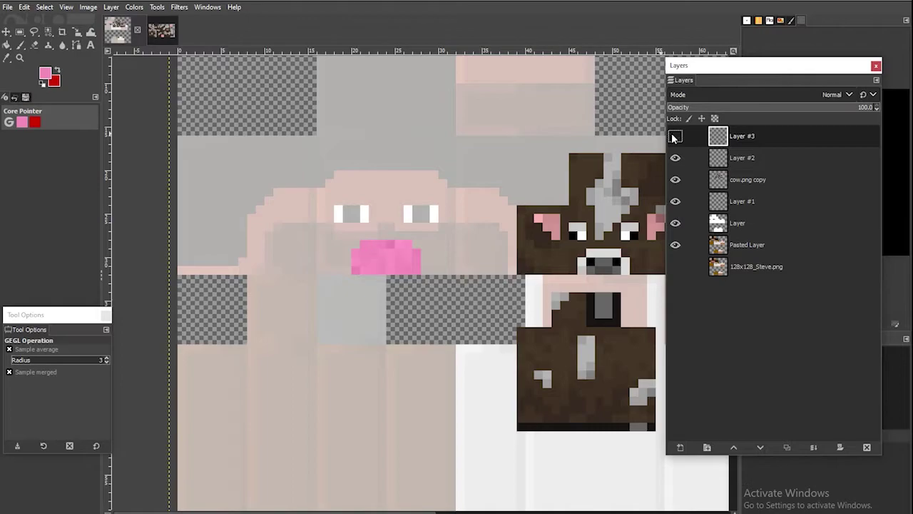
click(675, 137)
Duplicate the faded white layer and place the copy directly beneath Layer #3.
click(6, 31)
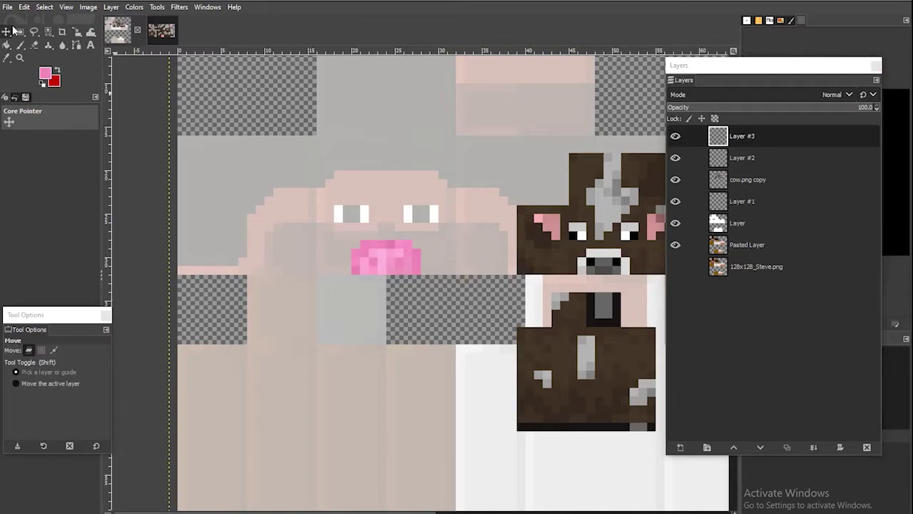
scroll(418, 271, down, 3)
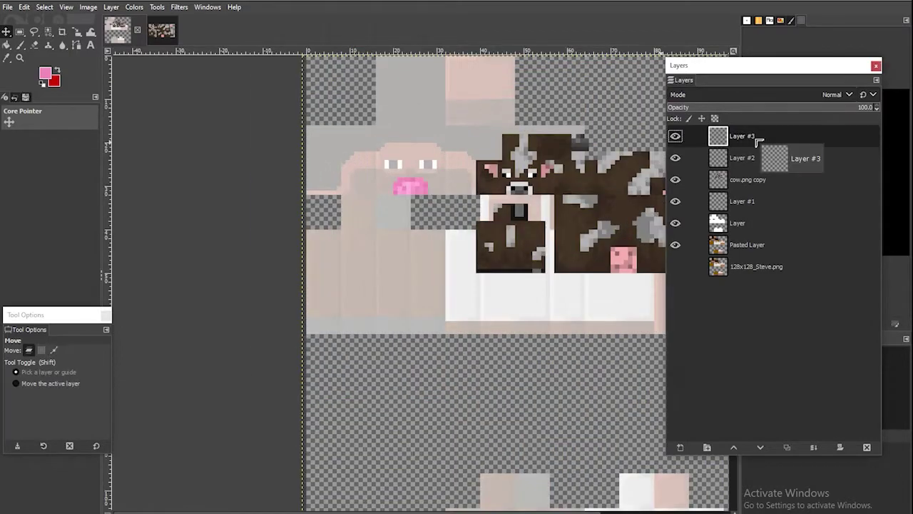
right_click(743, 225)
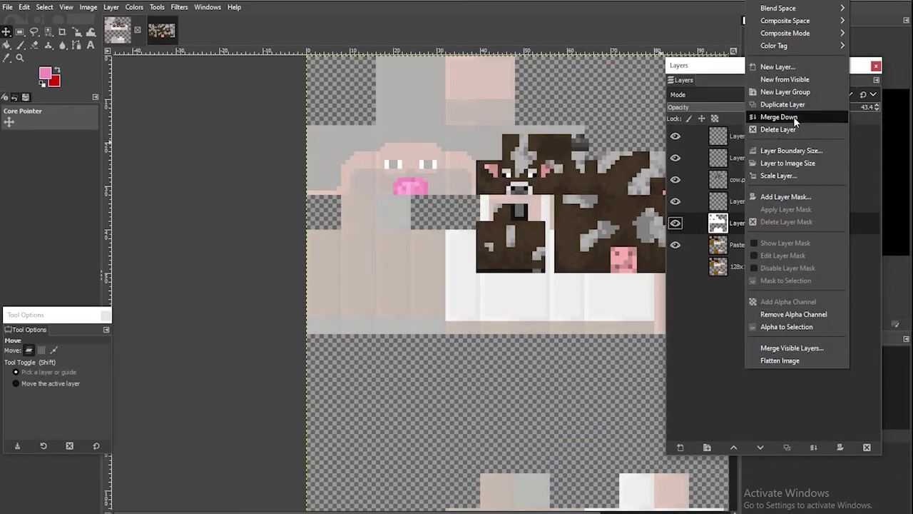
click(779, 104)
drag(750, 229, 752, 156)
Duplicate Layer #3 and place the duplicate between Layer #3 and the white layer copy.
click(743, 136)
right_click(736, 141)
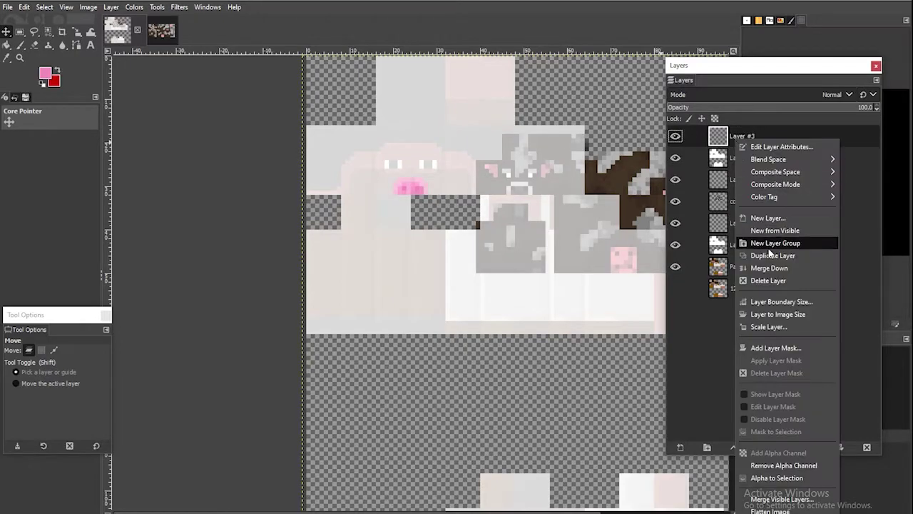
click(785, 259)
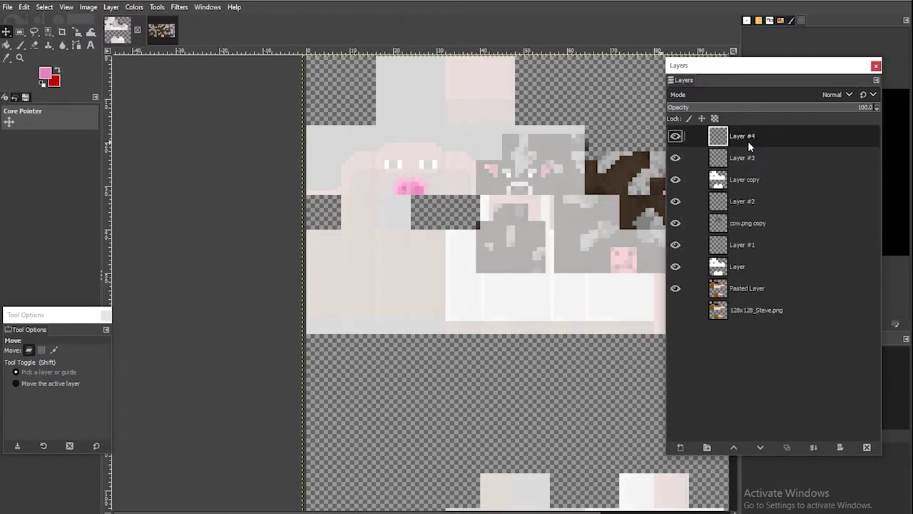
drag(748, 141, 739, 164)
Merge Layer #4 down into the white layer copy, then hide Layer #3 and the original white layer.
right_click(739, 164)
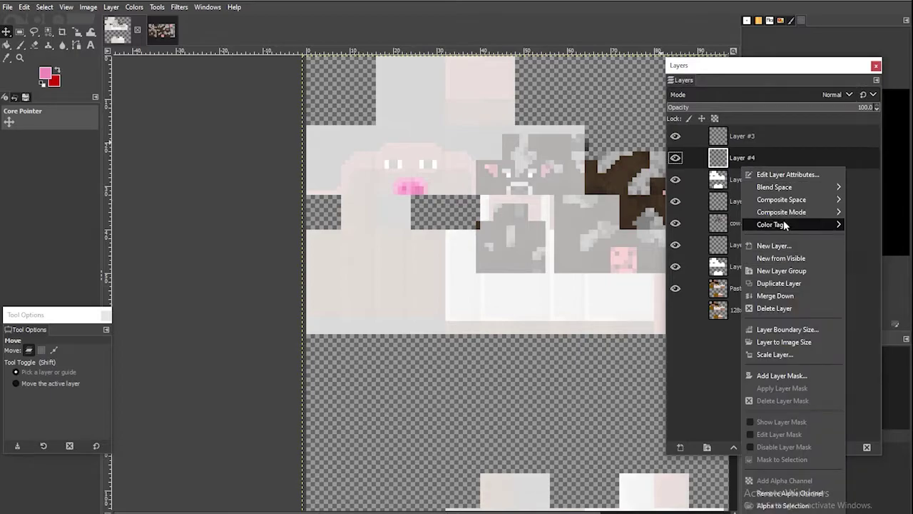
click(800, 297)
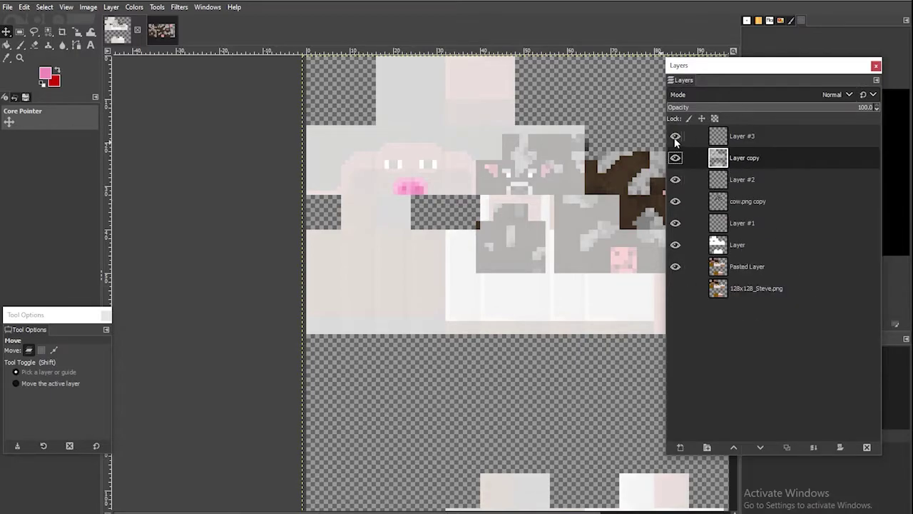
click(674, 244)
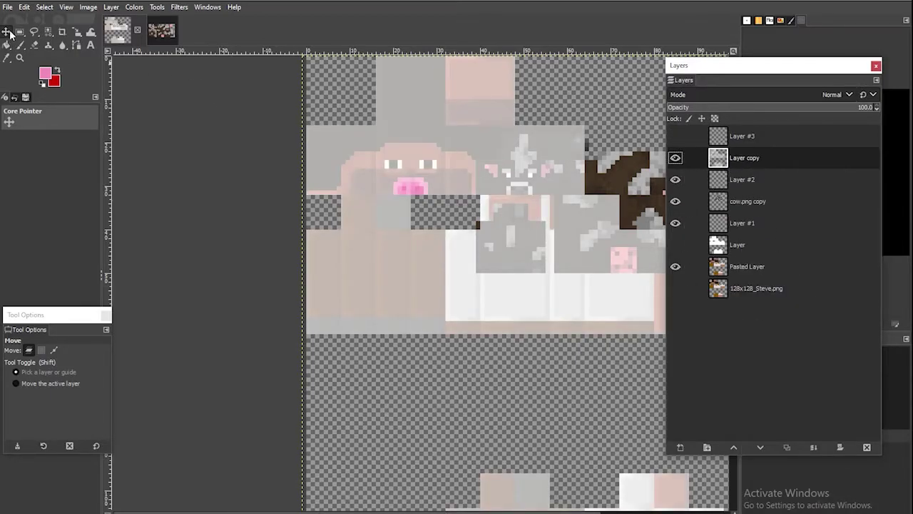
Move Layer copy right onto the head overlay area beside Steve's base head, and toggle its visibility to check the placement.
click(6, 32)
drag(480, 327, 633, 330)
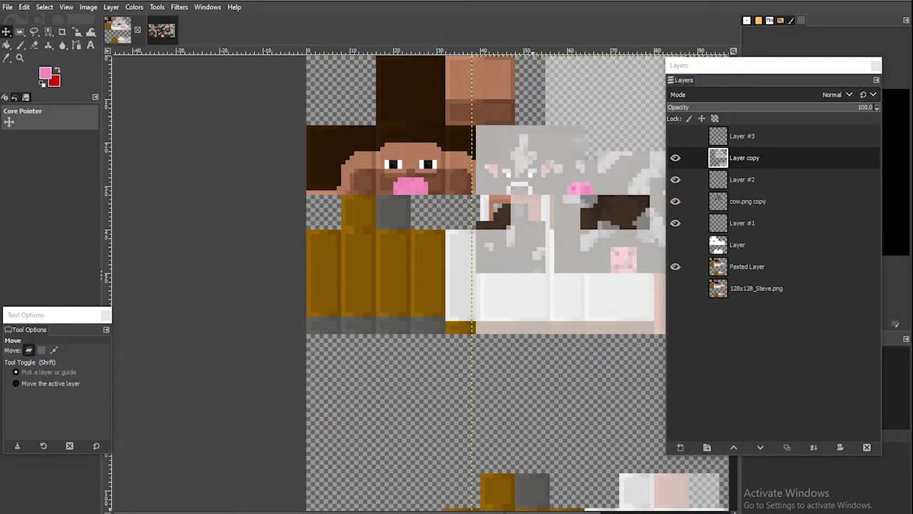
drag(503, 511, 585, 510)
drag(348, 310, 460, 319)
click(674, 157)
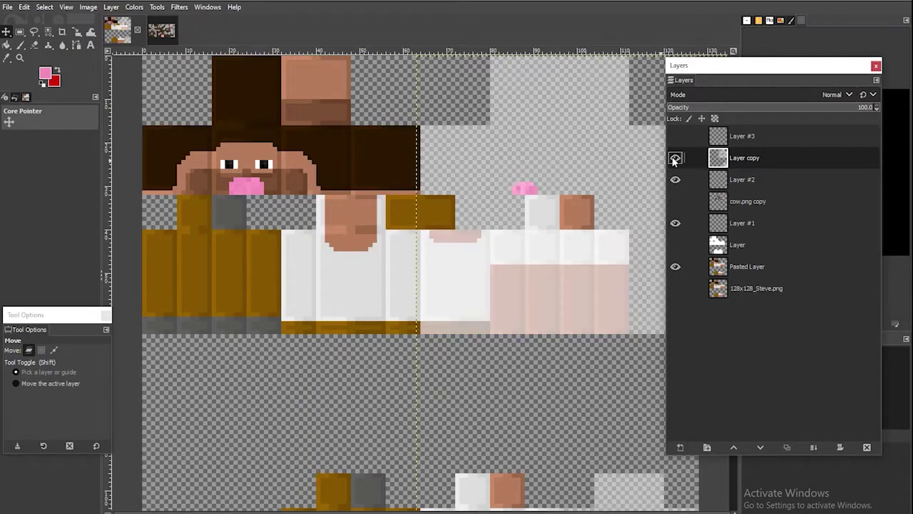
click(674, 158)
click(675, 158)
click(674, 158)
click(675, 158)
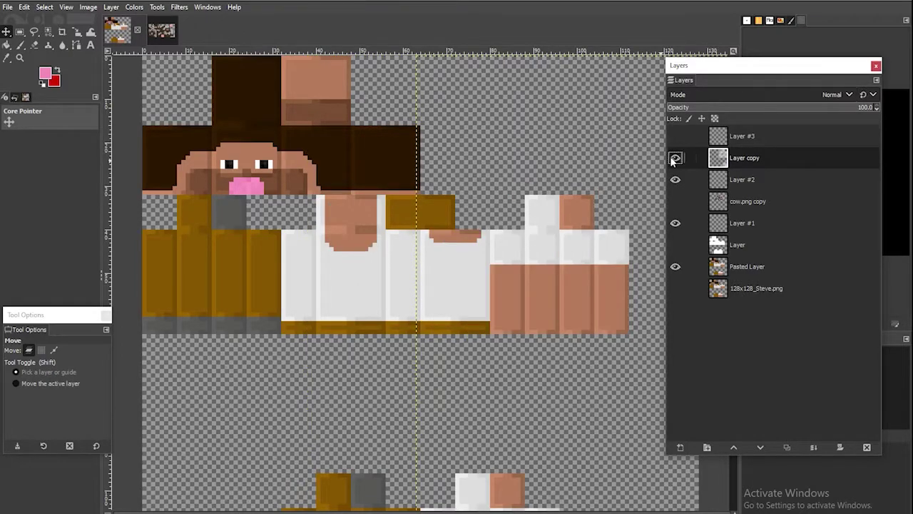
click(675, 157)
Show Layer #3 and nudge it right until it sits over the snout in Layer copy, then hide Layer copy.
click(675, 135)
click(742, 136)
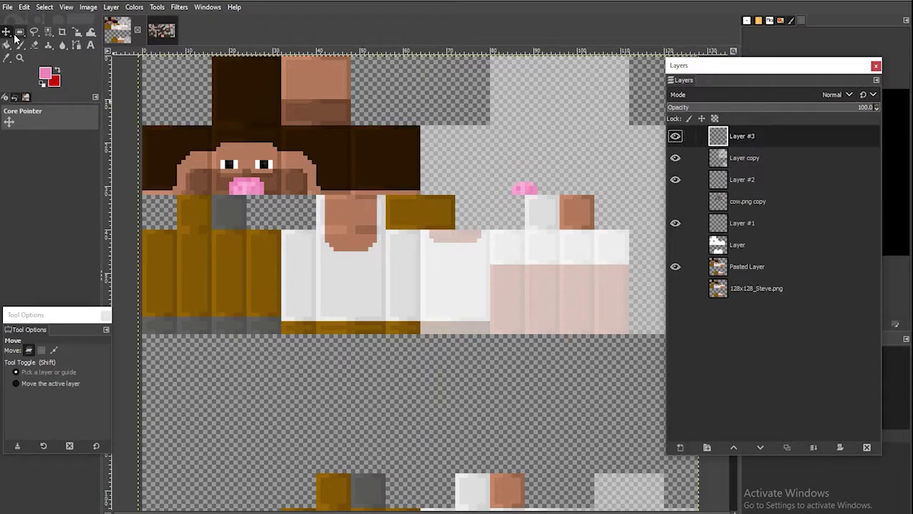
click(8, 37)
key(Right)
key(Right)
key(Right)
key(Right)
key(Right)
key(Right)
key(Right)
key(Right)
key(Right)
key(Right)
key(Right)
key(Right)
key(Right)
key(Right)
key(Right)
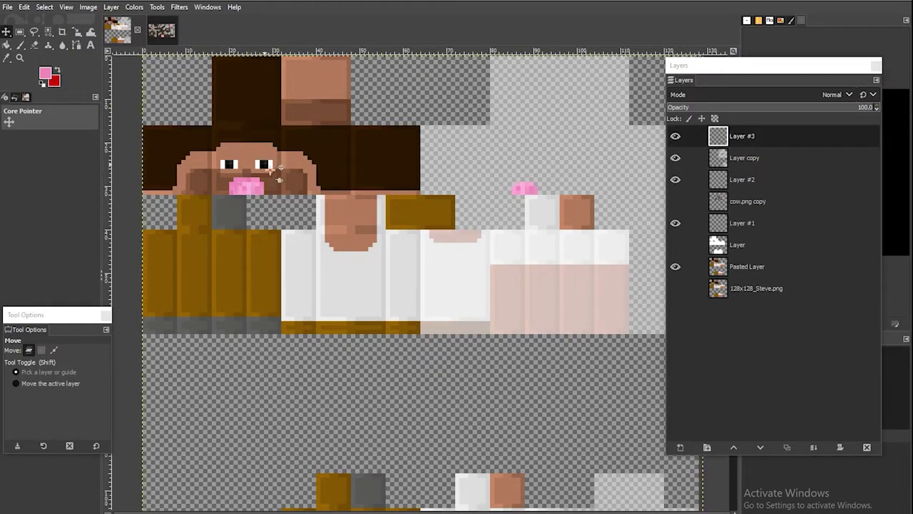
key(Right)
key(Right)
key(Right)
key(Right)
key(Right)
key(Right)
key(Right)
key(Right)
key(Right)
key(Right)
key(Right)
key(Right)
key(Right)
key(Right)
key(Right)
key(Right)
key(Right)
key(Right)
key(Right)
key(Right)
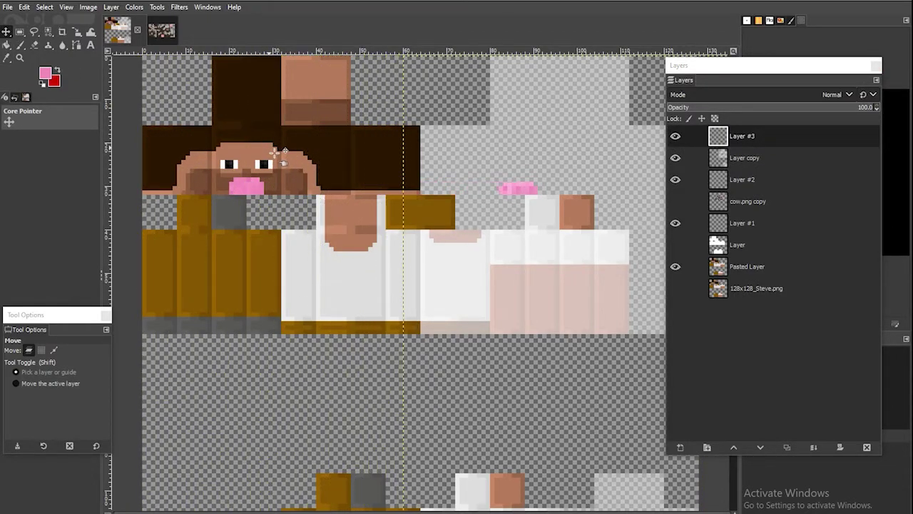
click(673, 158)
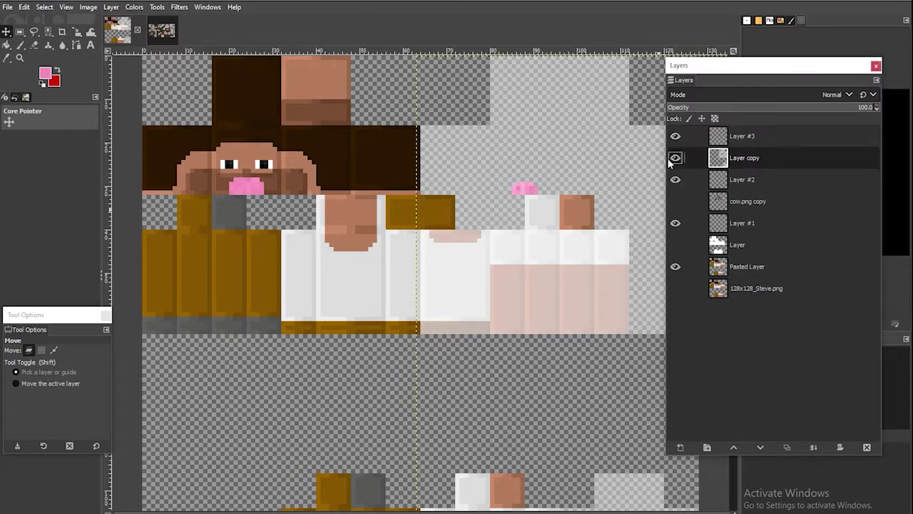
click(673, 159)
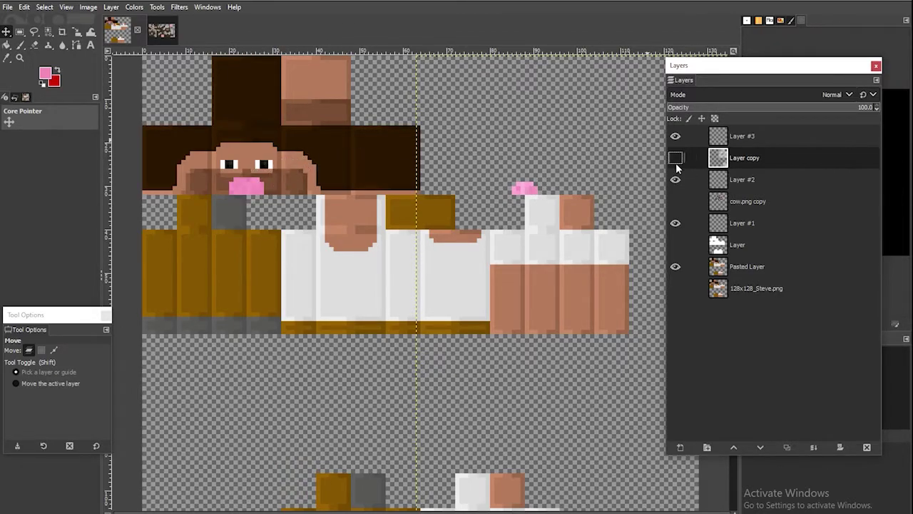
Show the white layer named Layer at 100 opacity and paste a duplicate of it as a new layer directly above.
click(682, 247)
click(676, 245)
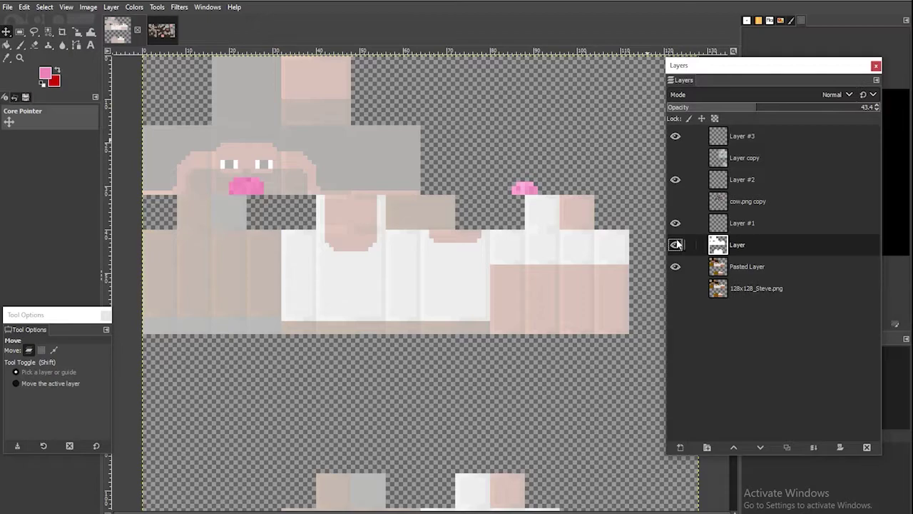
drag(779, 116, 876, 117)
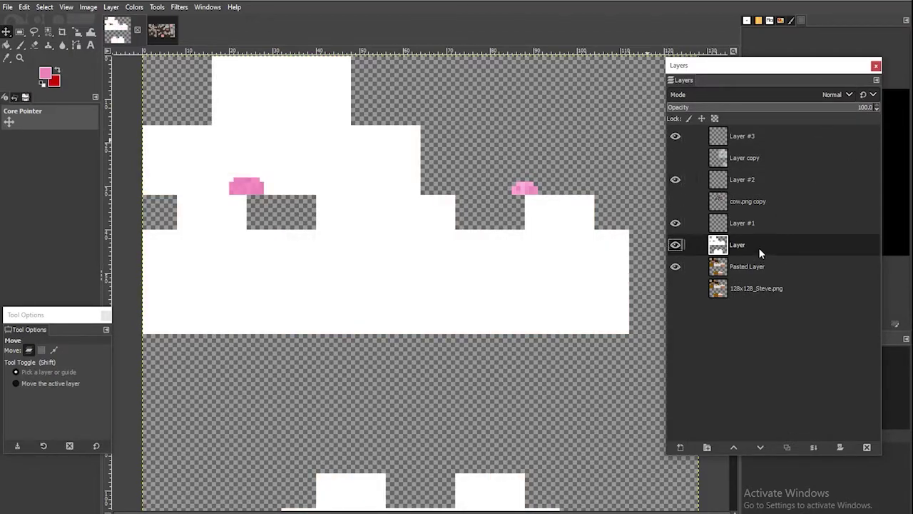
key(ctrl+v)
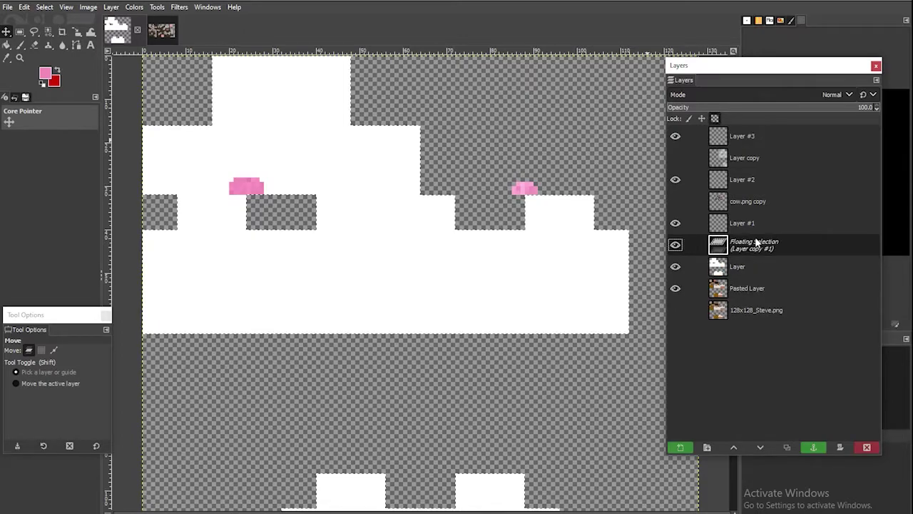
click(681, 449)
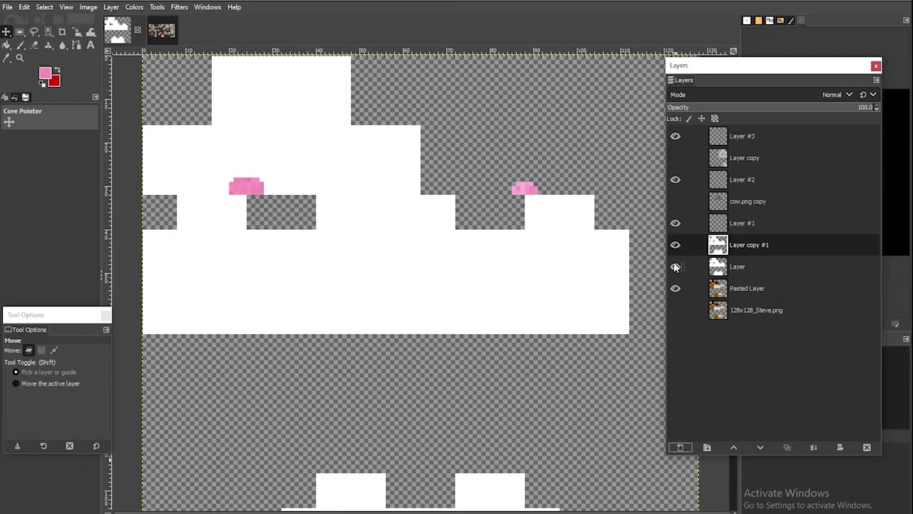
Apply CIE lch Noise to Layer copy #1 with dulling 1, lightness 8.14, chroma 0 and hue 0.
click(157, 7)
click(193, 86)
click(177, 7)
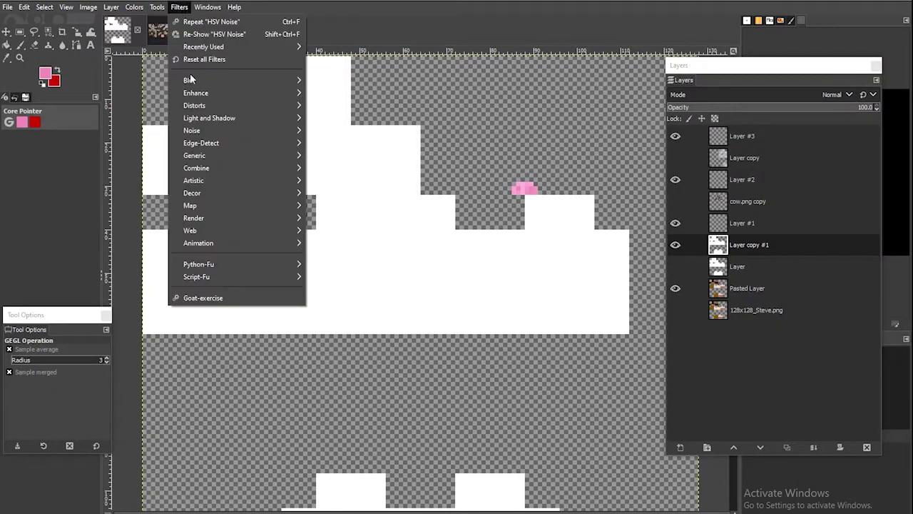
mouse_move(270, 130)
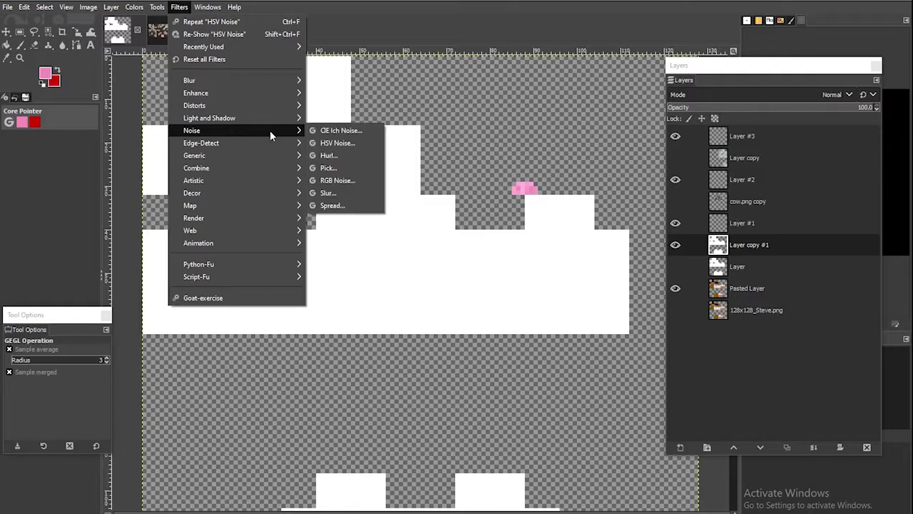
click(365, 132)
drag(596, 226, 389, 229)
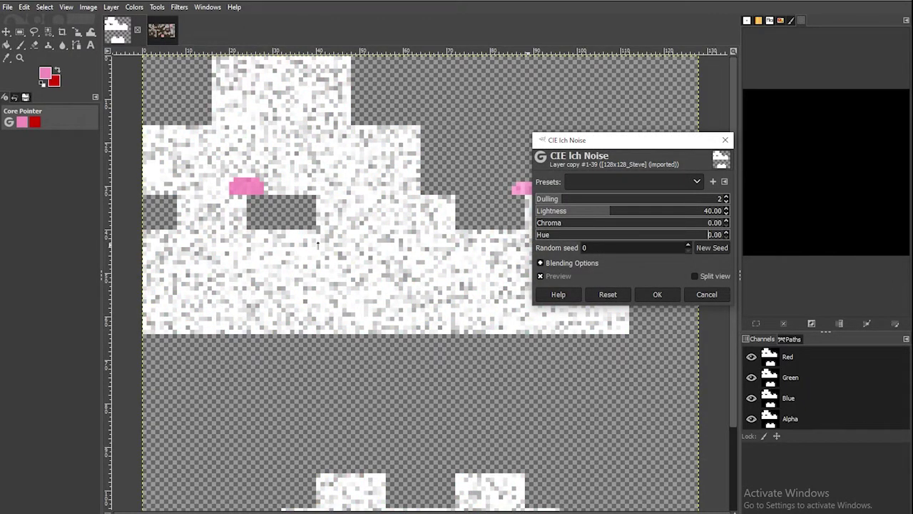
drag(585, 218, 539, 223)
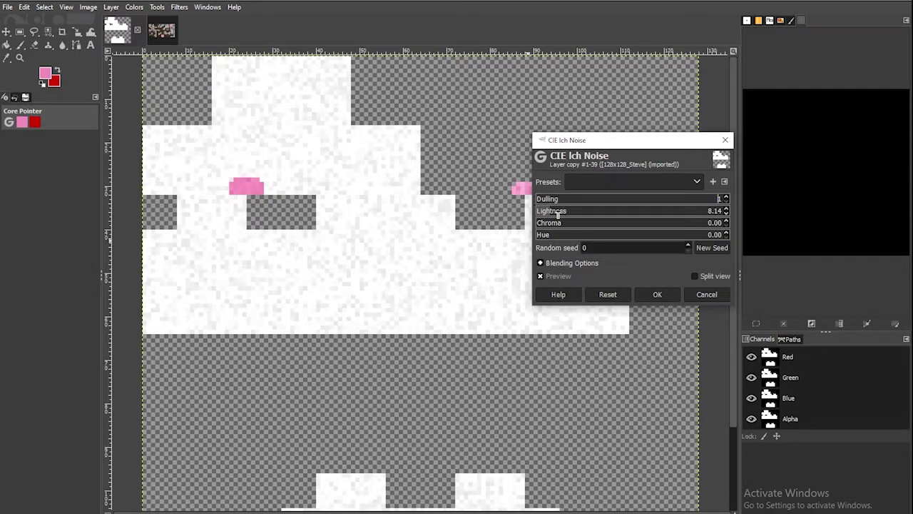
drag(546, 216, 556, 215)
click(657, 294)
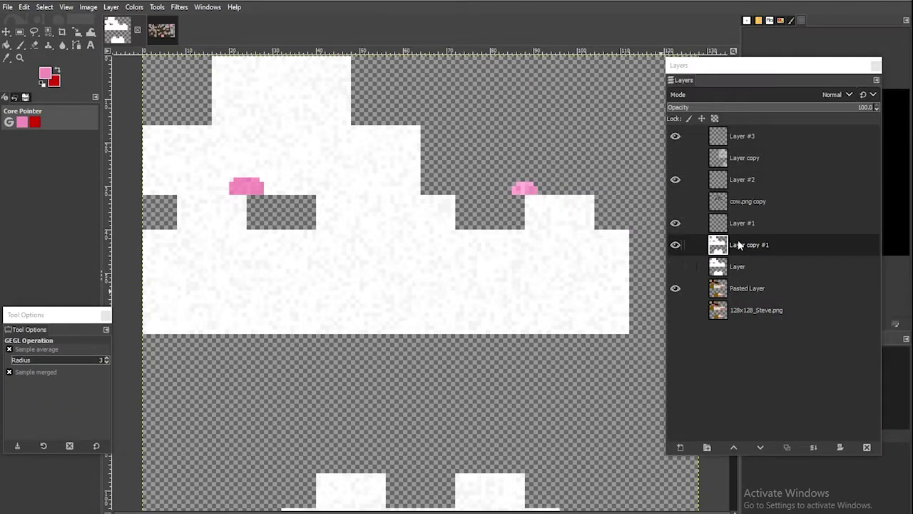
Add a transparent 128 × 128 px layer above Layer copy #1 and show the cow.png copy reference.
click(676, 447)
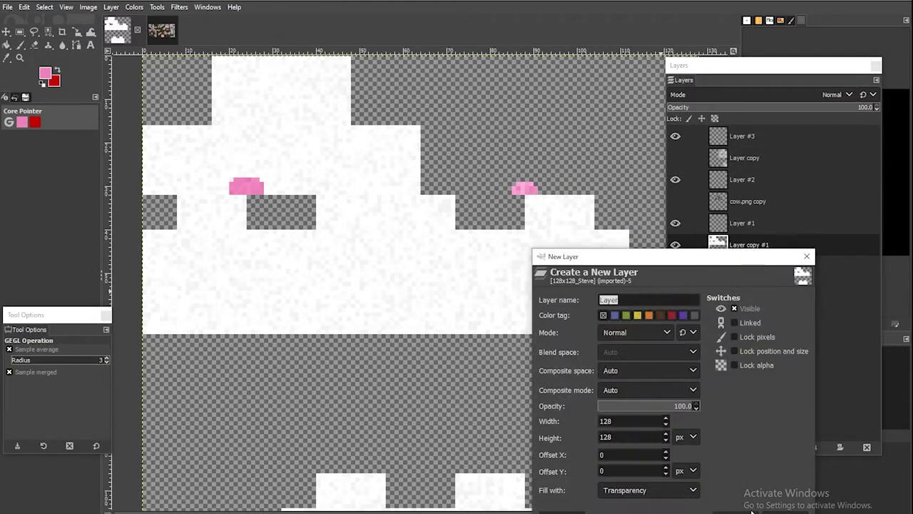
key(Return)
click(675, 201)
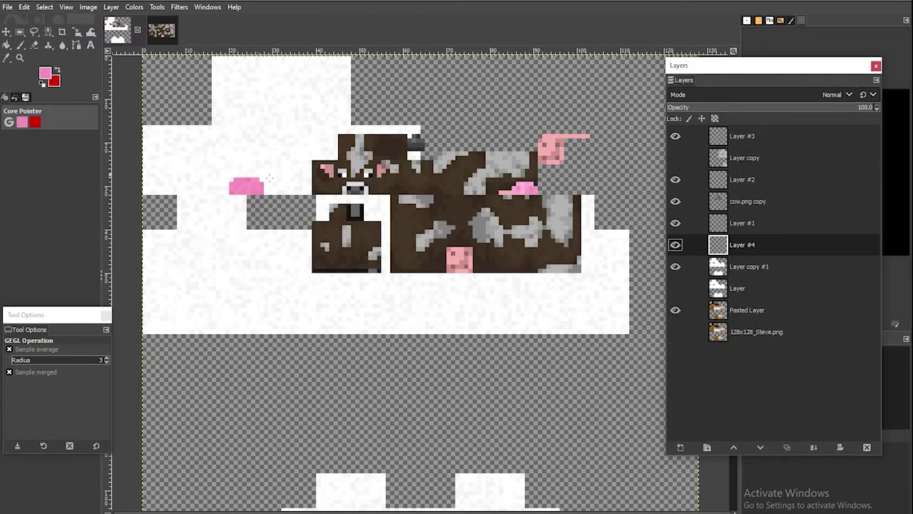
Sample white and fill both of Steve's eyes as 4 × 4 pixel white squares on new Layer #5.
scroll(299, 151, up, 2)
click(399, 511)
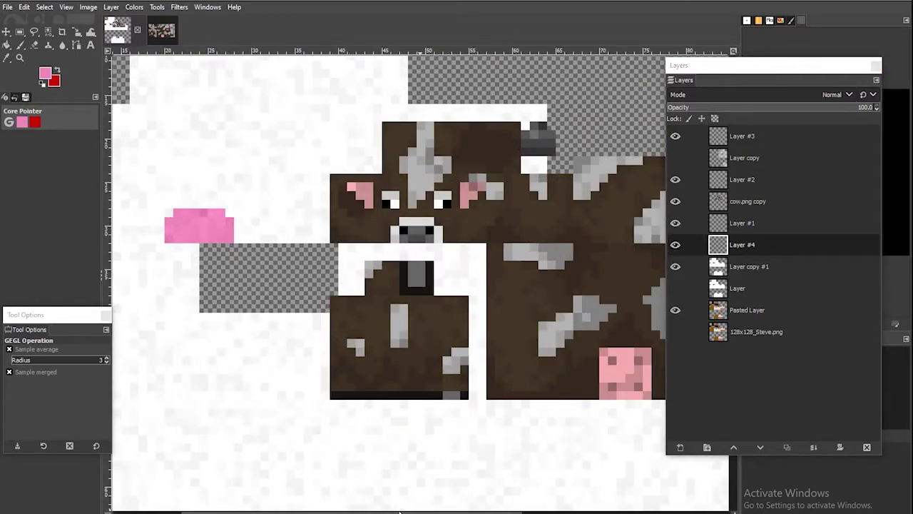
click(6, 58)
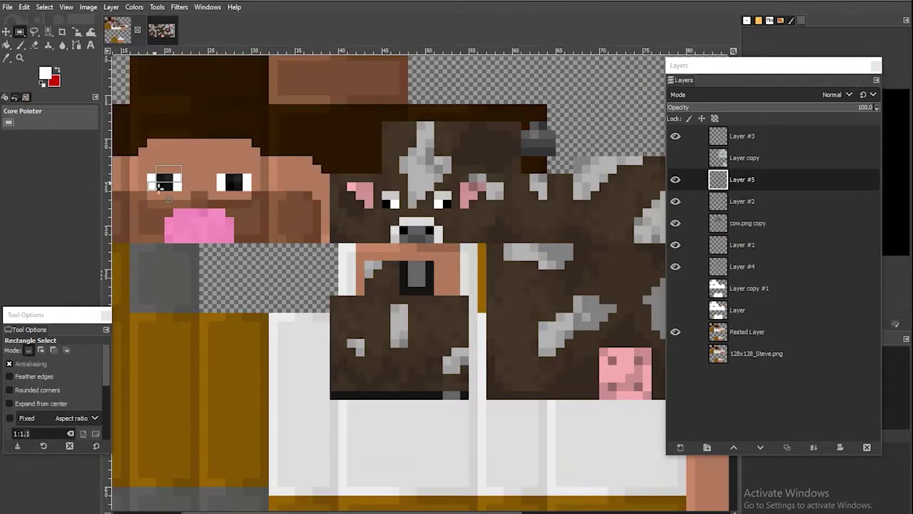
click(155, 159)
Select the outer half of each white eye, fill both halves black on new Layer #6, and clear the selection.
drag(147, 157, 165, 187)
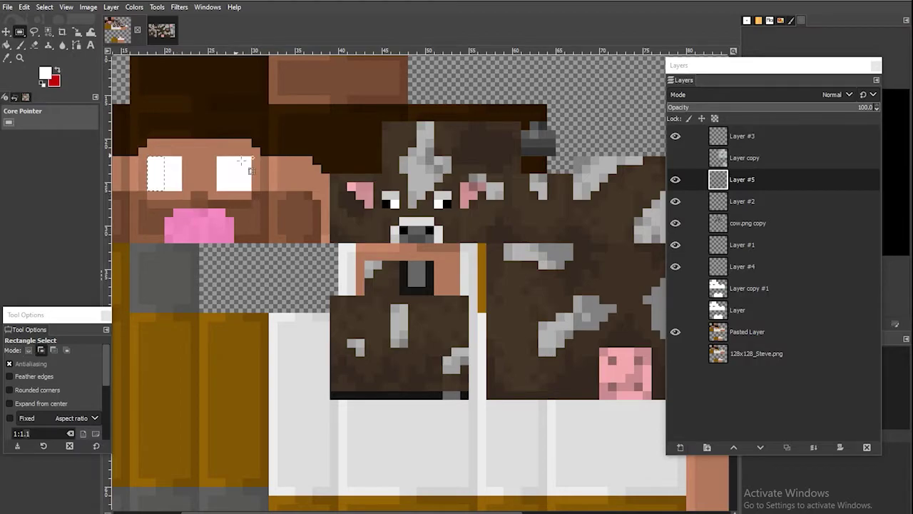
drag(233, 152, 258, 198)
click(6, 45)
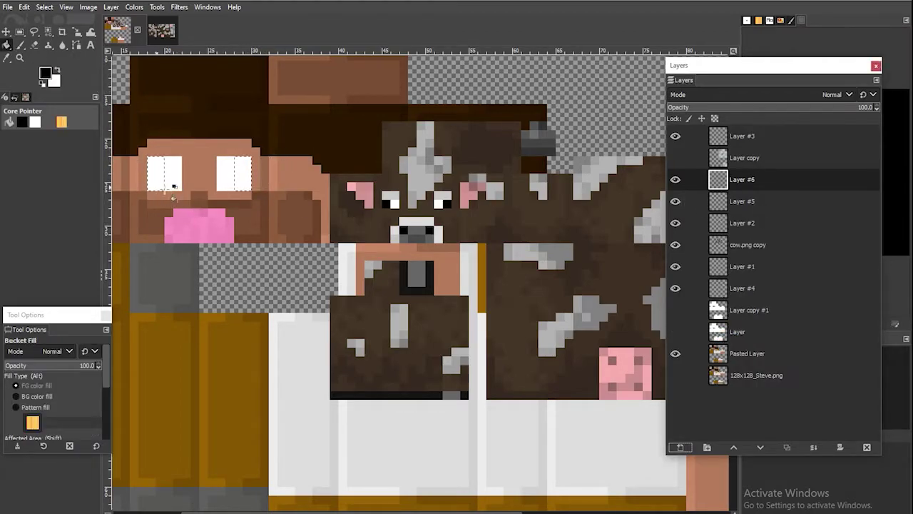
click(208, 178)
key(shift+ctrl+a)
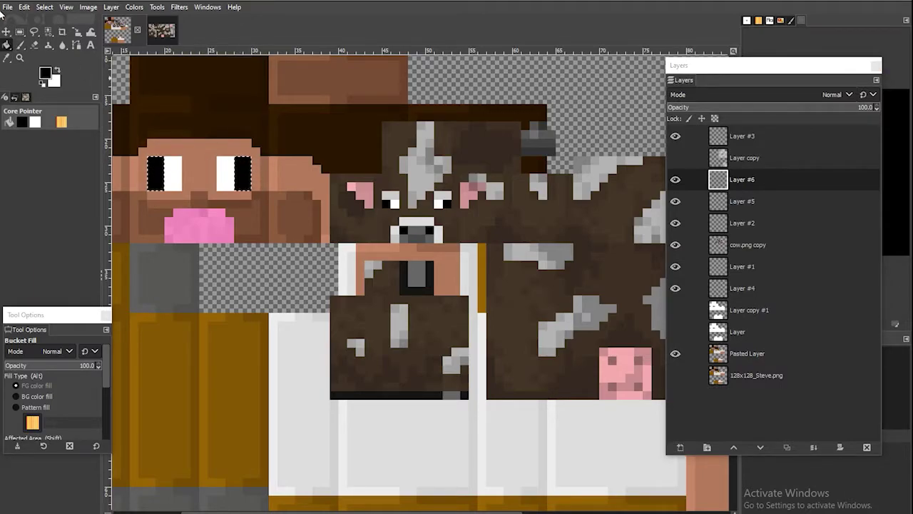
Add a new transparent layer above Layer #6 and select the upper half of both eyes with Rectangle Select.
key(r)
key(shift+ctrl+n)
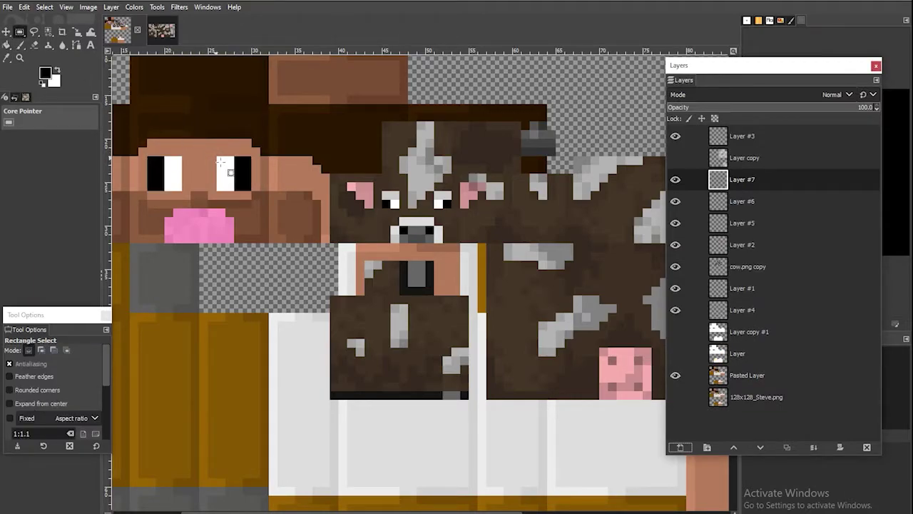
drag(216, 157, 235, 175)
drag(255, 175, 254, 175)
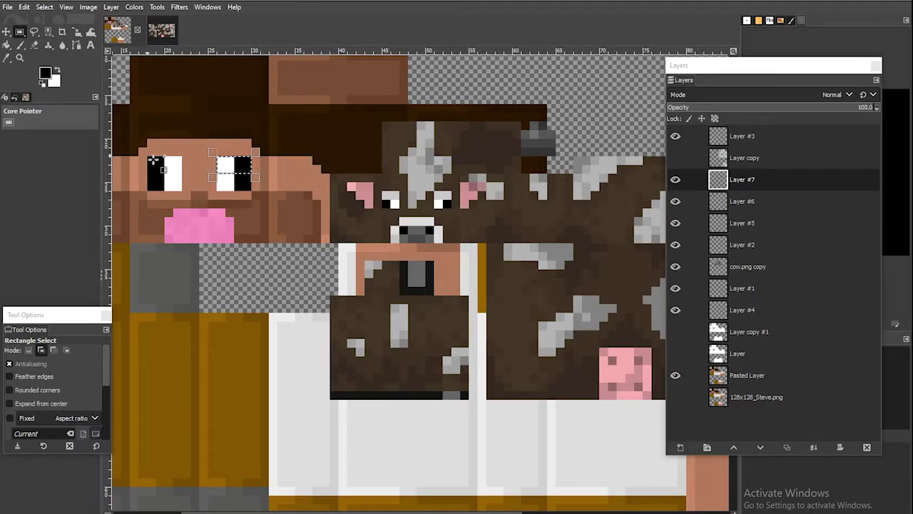
drag(147, 158, 191, 175)
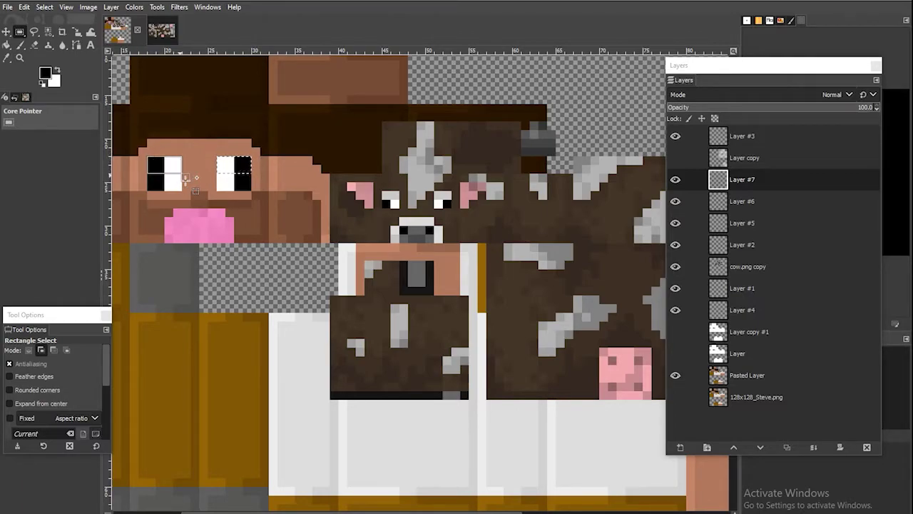
Set the foreground color to mid grey and bucket-fill the selected upper eye halves on Layer #7 as eyelids.
key(shift+b)
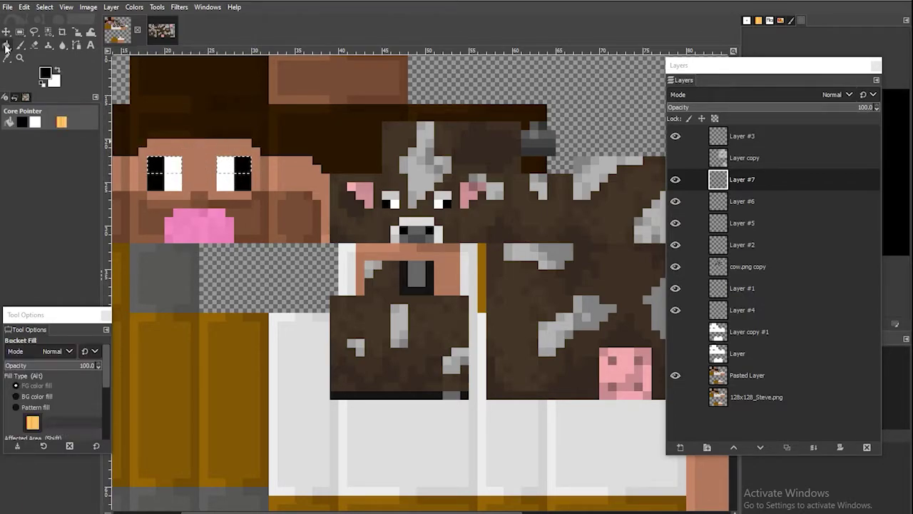
click(59, 71)
click(46, 74)
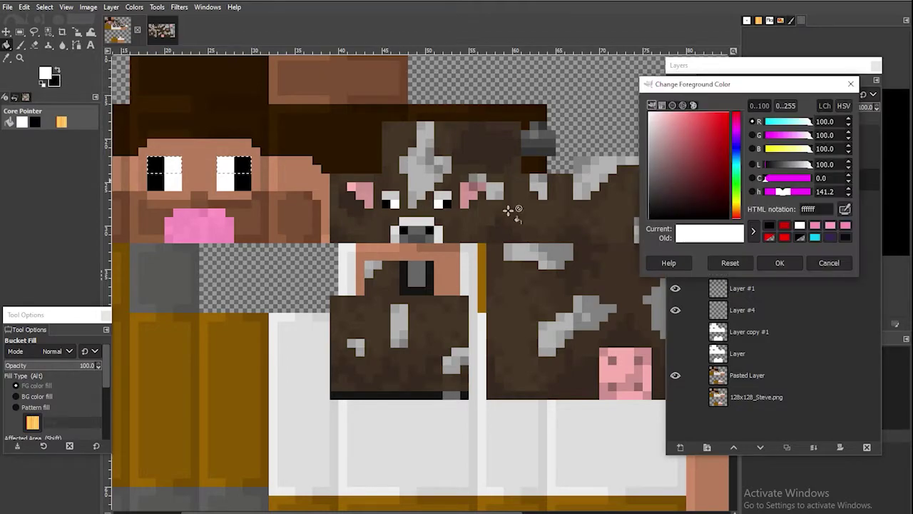
drag(656, 143, 566, 157)
Apply CIE lch Noise with lowered chroma to the grey eyelids on Layer #7, then toggle the layer's visibility to check them.
click(158, 8)
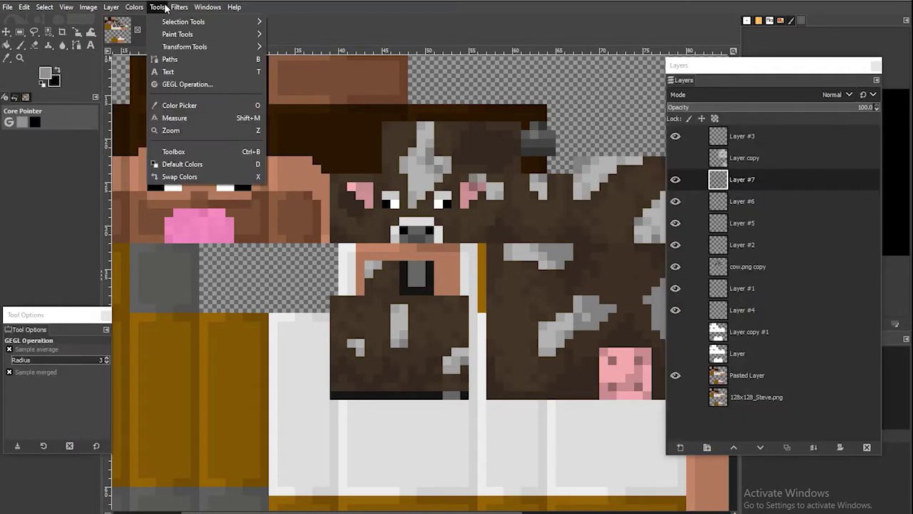
mouse_move(180, 7)
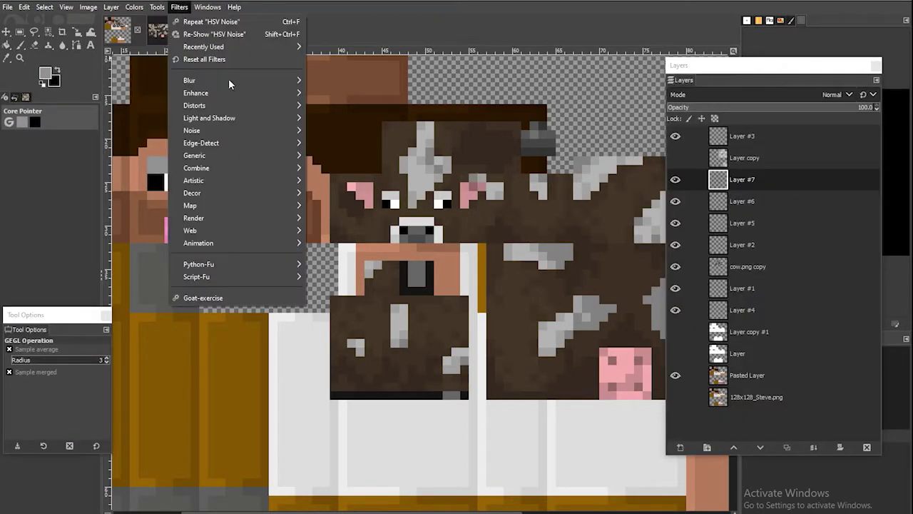
mouse_move(291, 132)
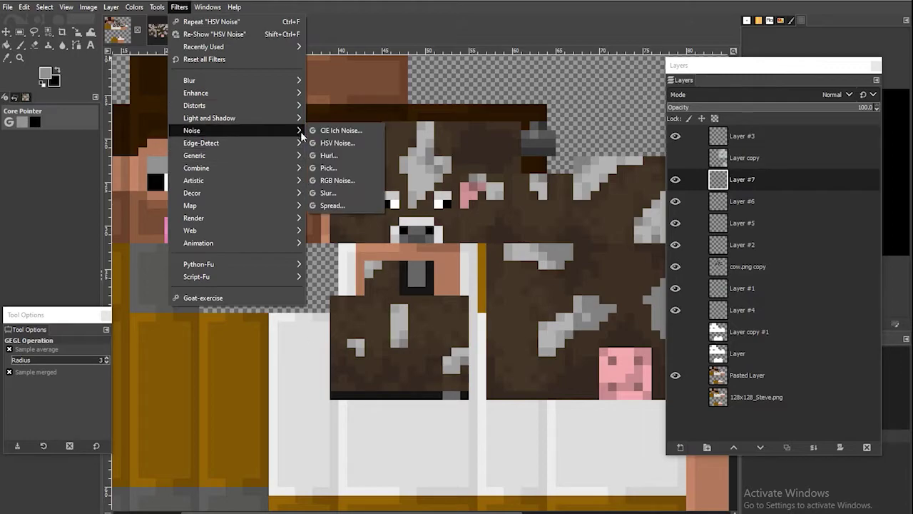
click(357, 135)
drag(600, 222, 428, 230)
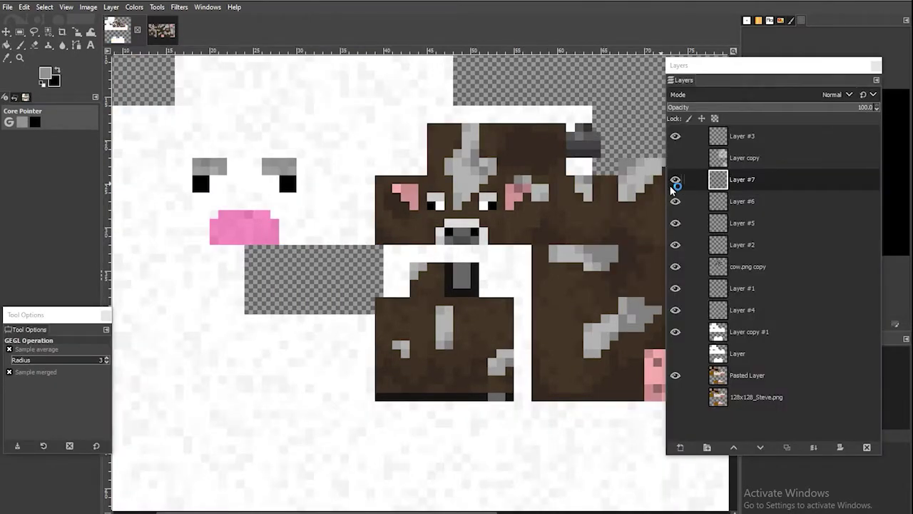
click(675, 179)
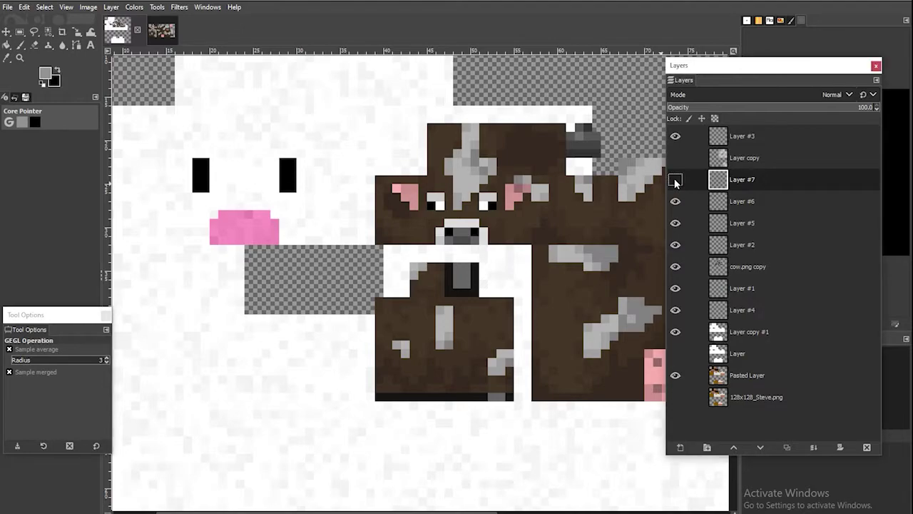
click(674, 179)
click(674, 179)
click(674, 179)
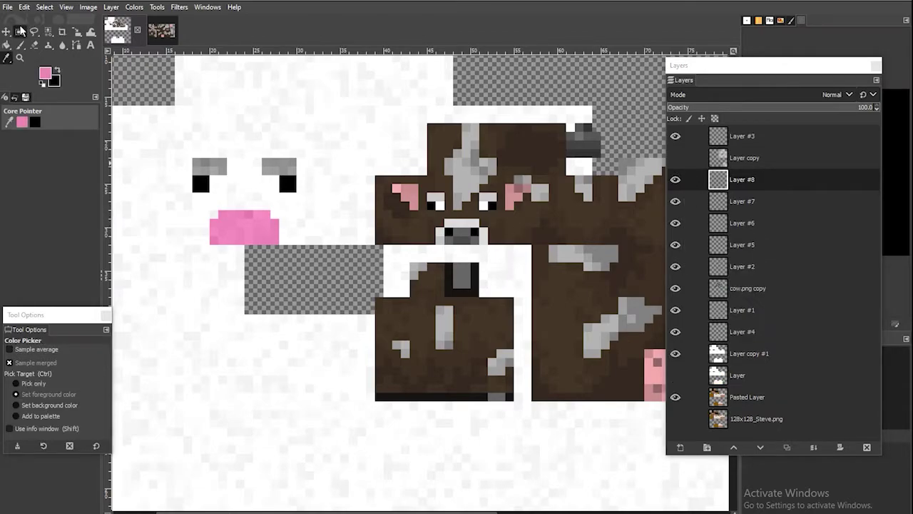
Add a new transparent layer above Layer #8 and select an 8 by 8 px square on the side of the head beside the left eye.
click(19, 31)
click(680, 447)
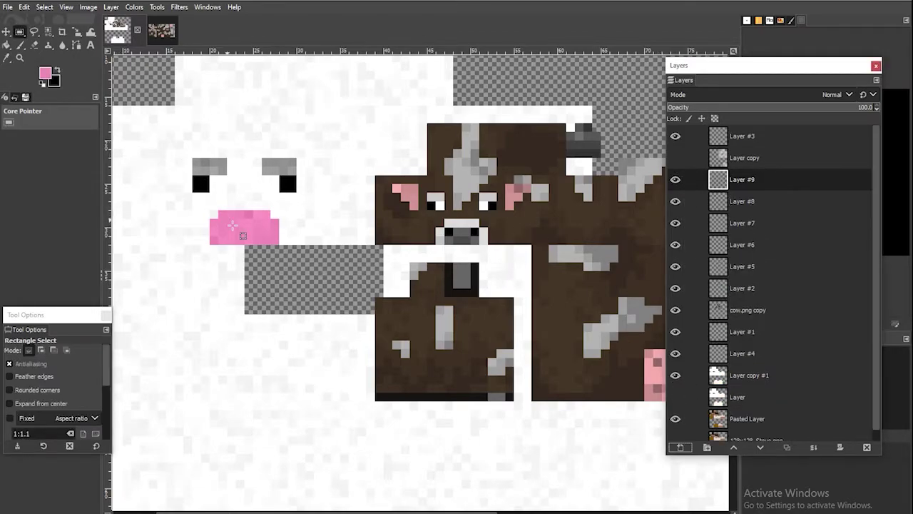
scroll(222, 219, down, 2)
key(plus)
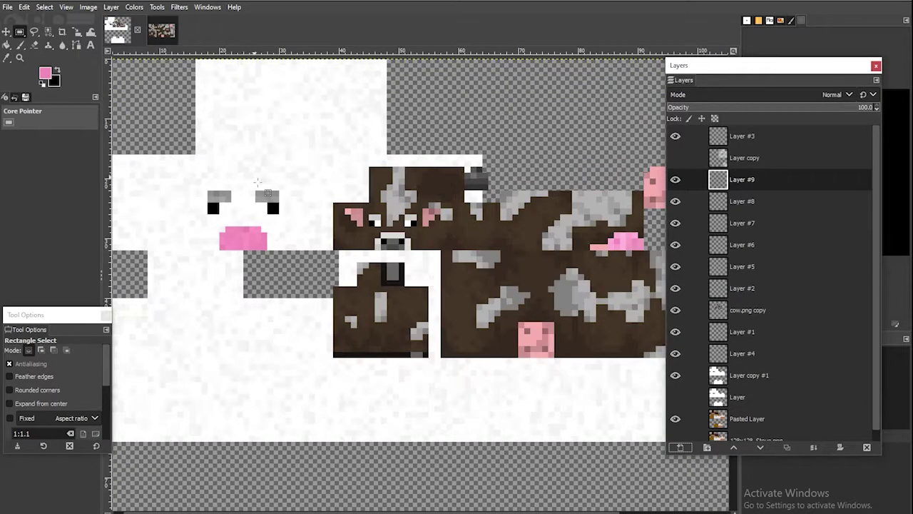
key(minus)
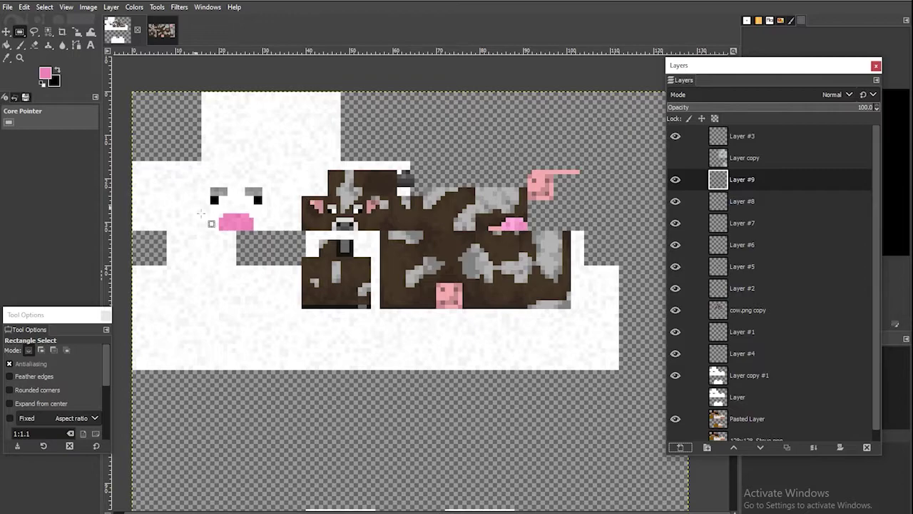
key(plus)
key(plus)
key(plus)
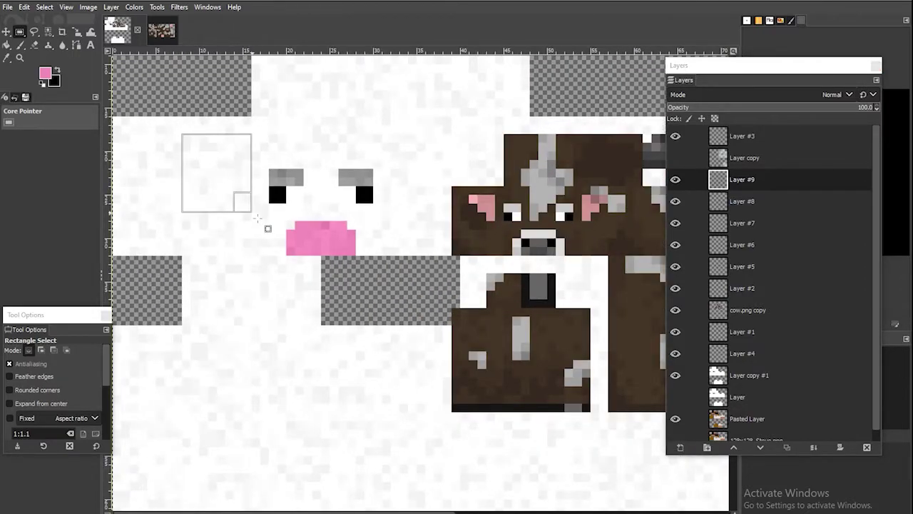
drag(257, 218, 253, 206)
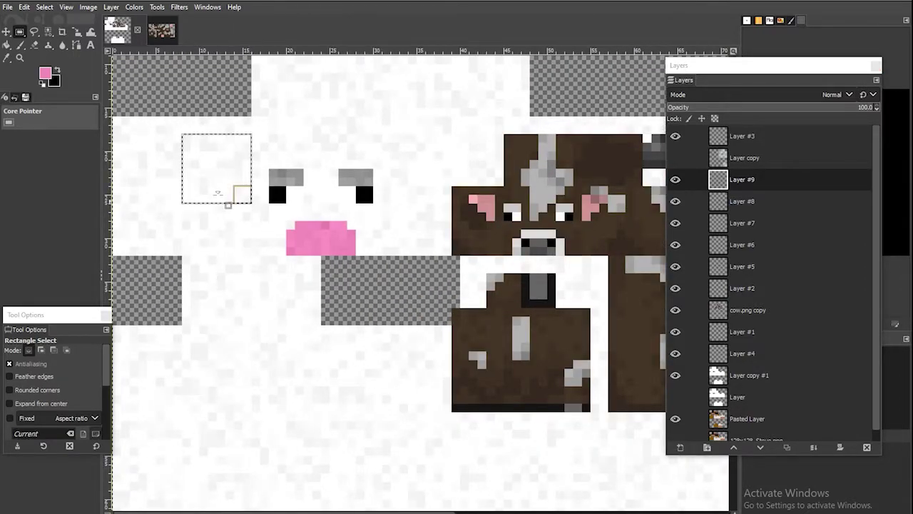
Fill the square with pink, copy an ear-shaped Free Select area from it and paste that onto its own new layer.
click(6, 45)
click(191, 146)
key(f)
key(ctrl+v)
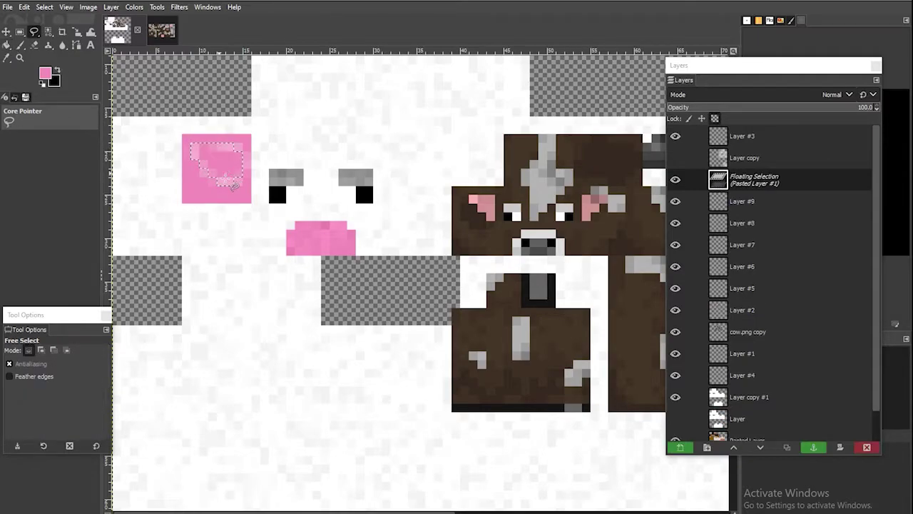
click(679, 447)
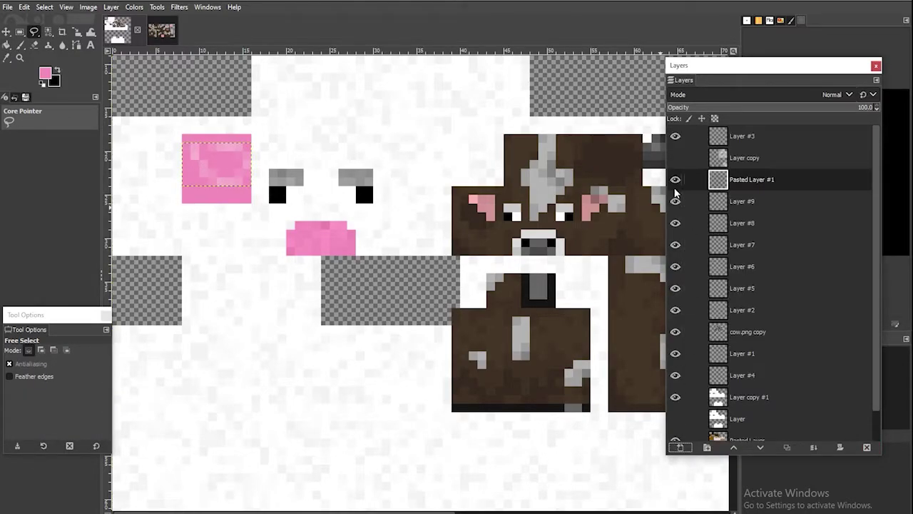
Hide and delete Layer #9 containing the leftover pink square, and make the pasted ear layer active.
click(675, 201)
click(755, 205)
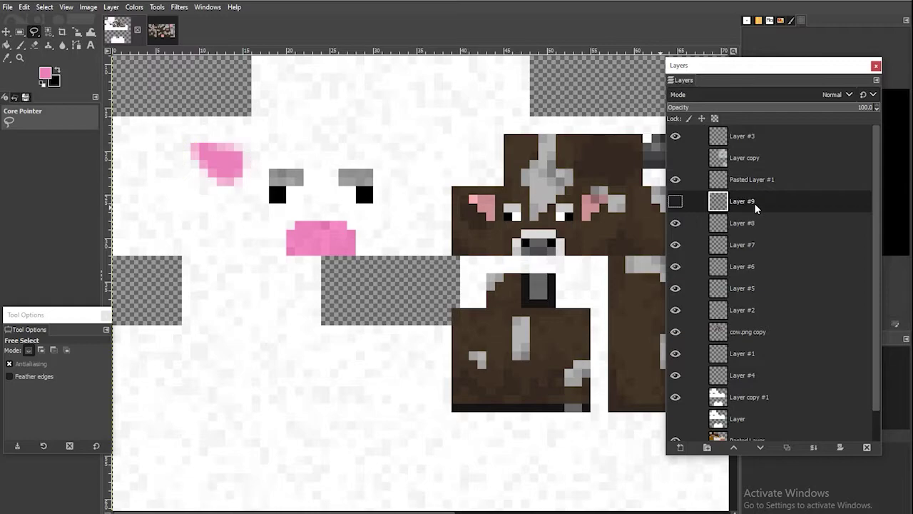
right_click(755, 206)
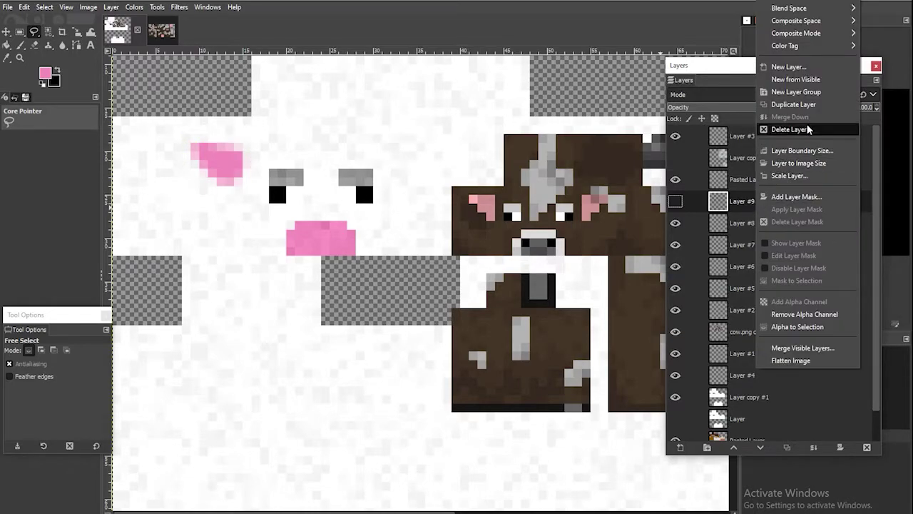
click(774, 131)
click(734, 182)
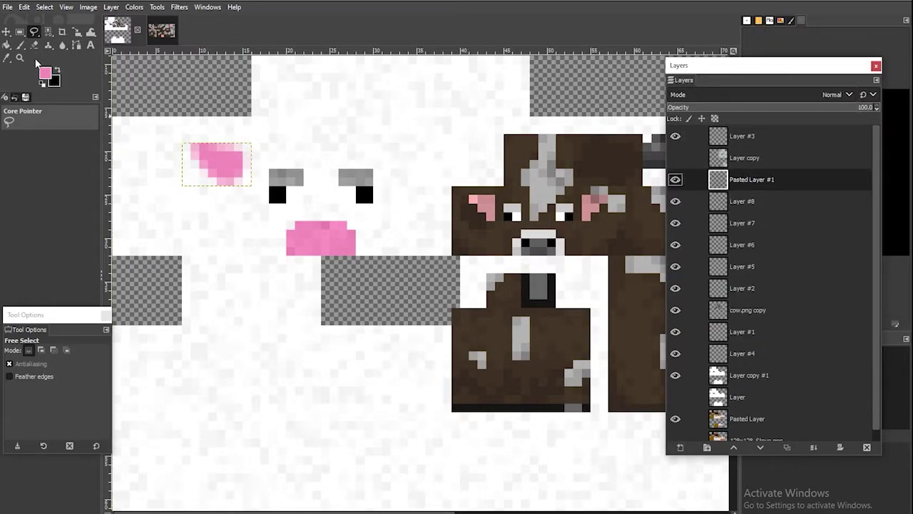
Shade the inner pixels of the pink ear with noise and paste a copy of the ear as a new layer.
click(19, 31)
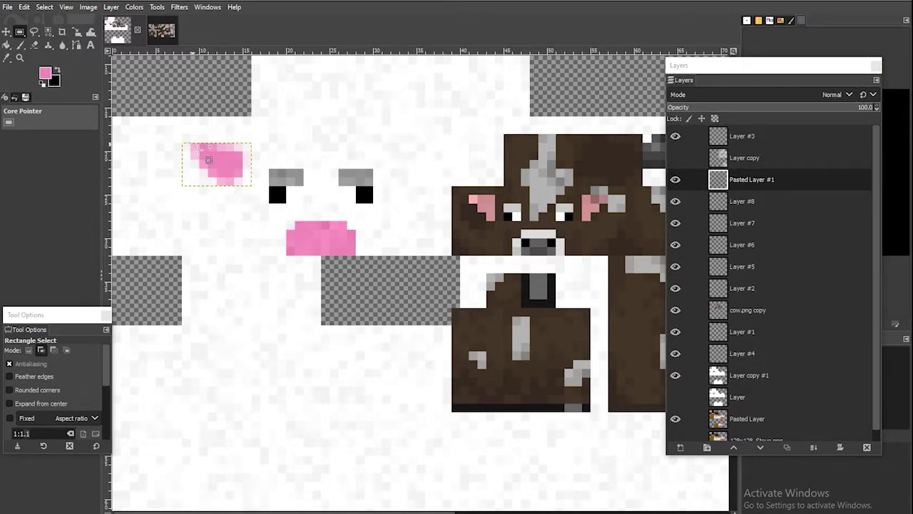
drag(219, 163, 220, 163)
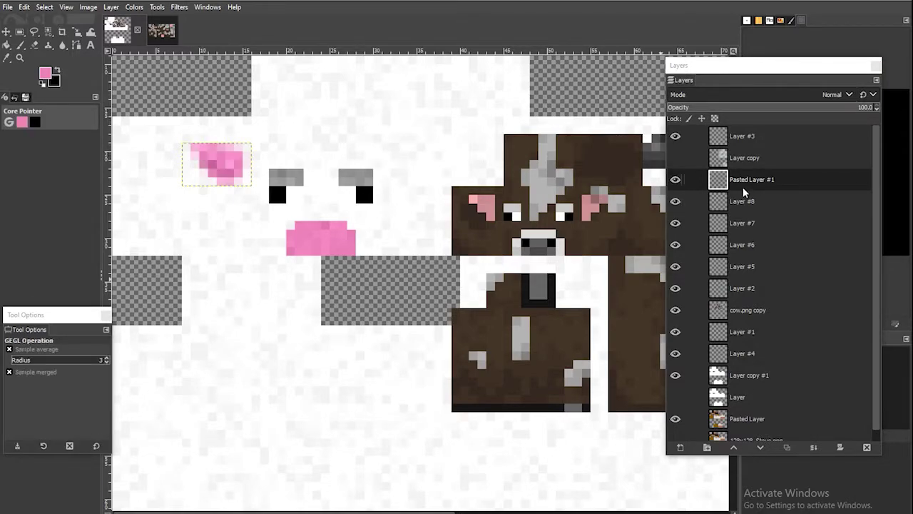
key(ctrl+v)
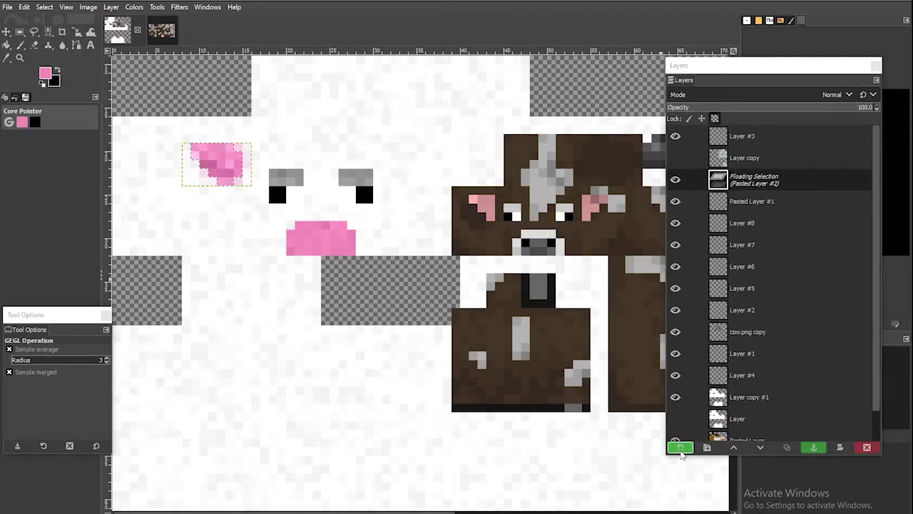
click(679, 448)
Flip the copied ear horizontally and move it to the opposite side of the face, level with the first ear.
click(157, 7)
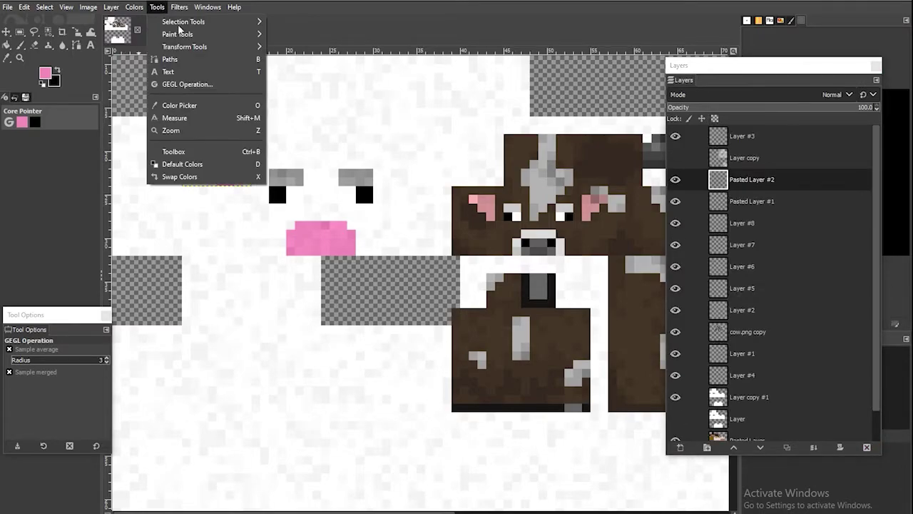
mouse_move(256, 47)
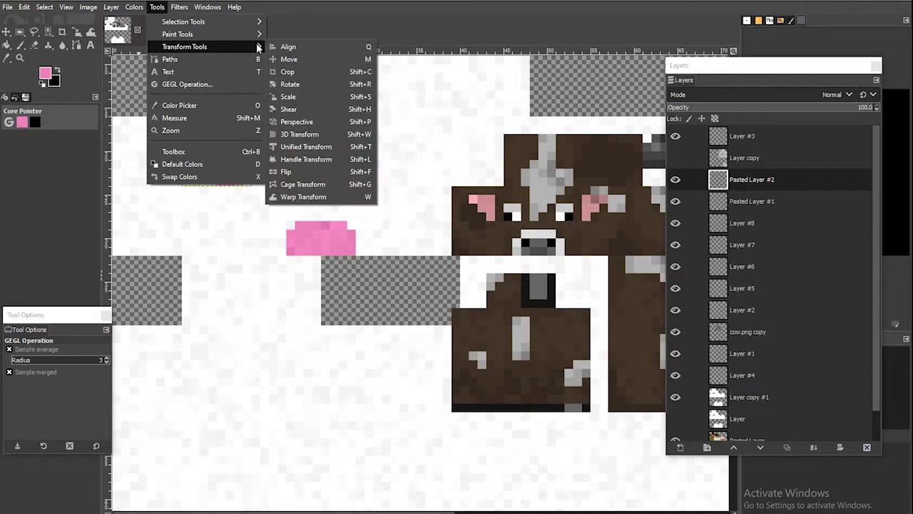
click(329, 172)
click(236, 169)
key(m)
drag(237, 169, 438, 181)
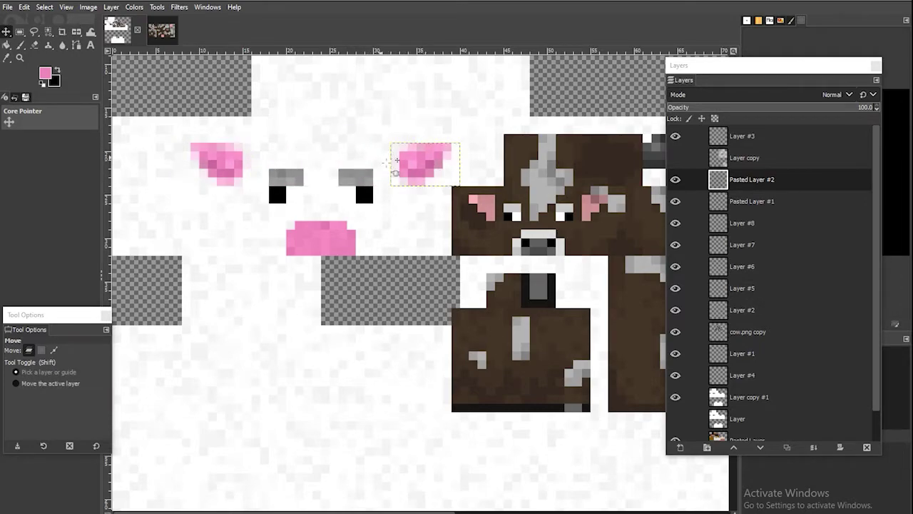
Hide the cow.png copy reference layer and toggle the visibility of both ear layers and Layer #8 to check them.
click(20, 31)
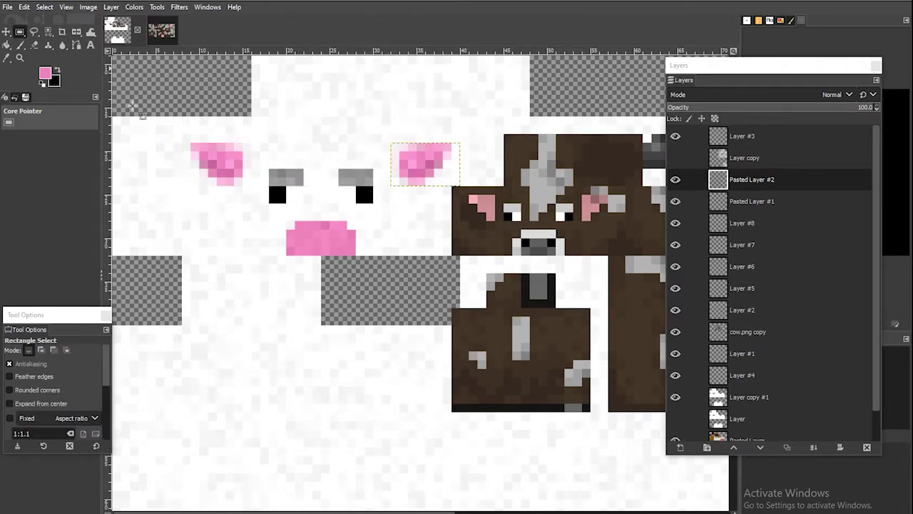
scroll(435, 142, up, 2)
scroll(421, 177, down, 2)
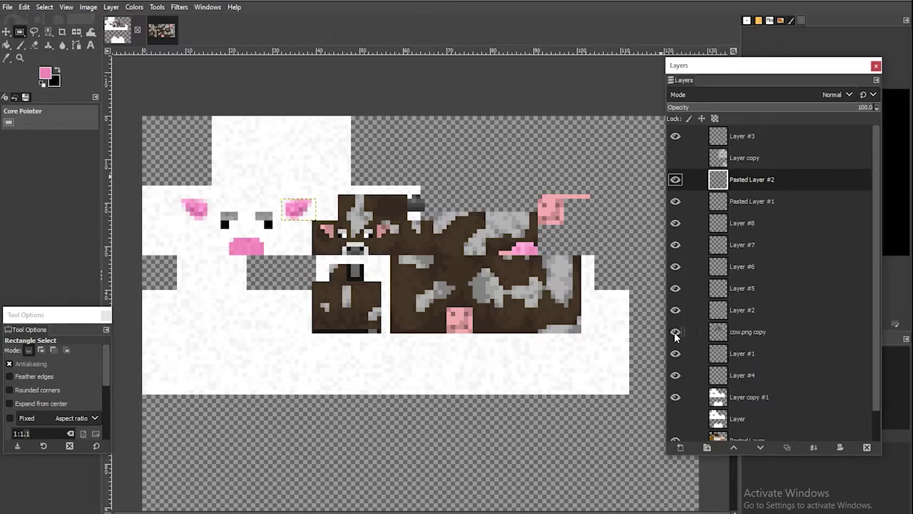
click(674, 332)
click(675, 179)
click(675, 179)
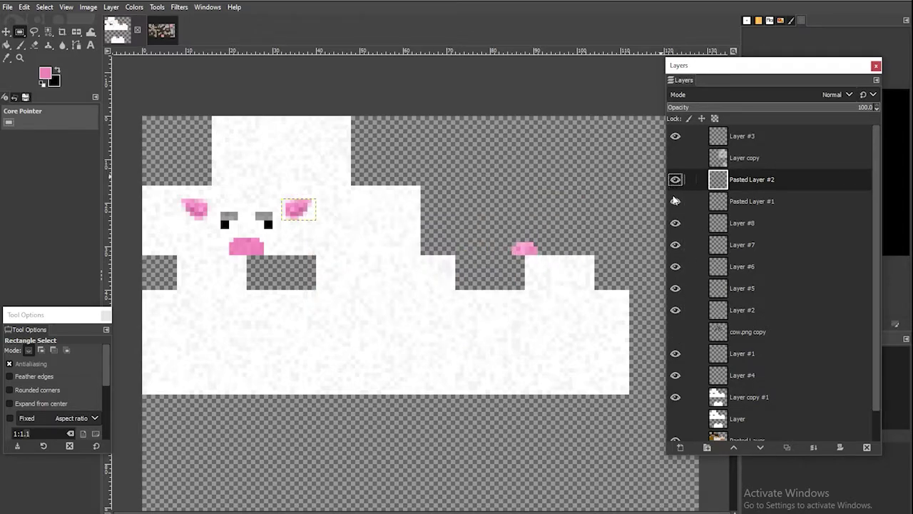
click(674, 201)
click(675, 202)
click(675, 224)
click(675, 224)
Select a circle about 9 px across on the torso front with Ellipse Select and fill it pink on a new transparent layer.
drag(20, 32, 63, 46)
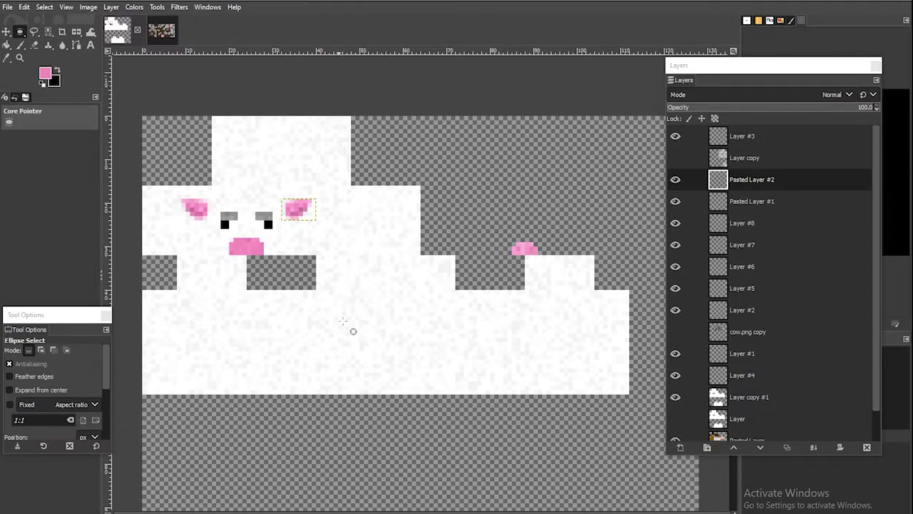
key(shift)
drag(326, 302, 364, 342)
key(r)
key(shift+ctrl+n)
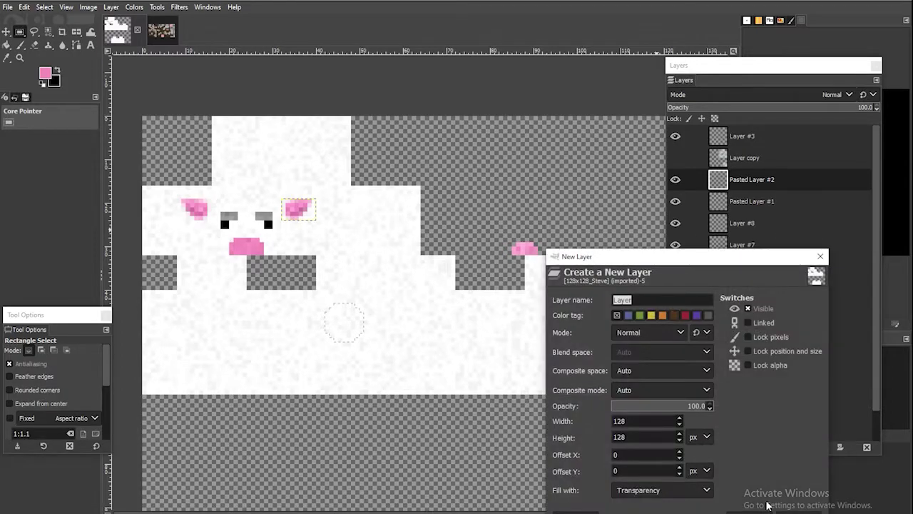
click(765, 510)
key(shift+b)
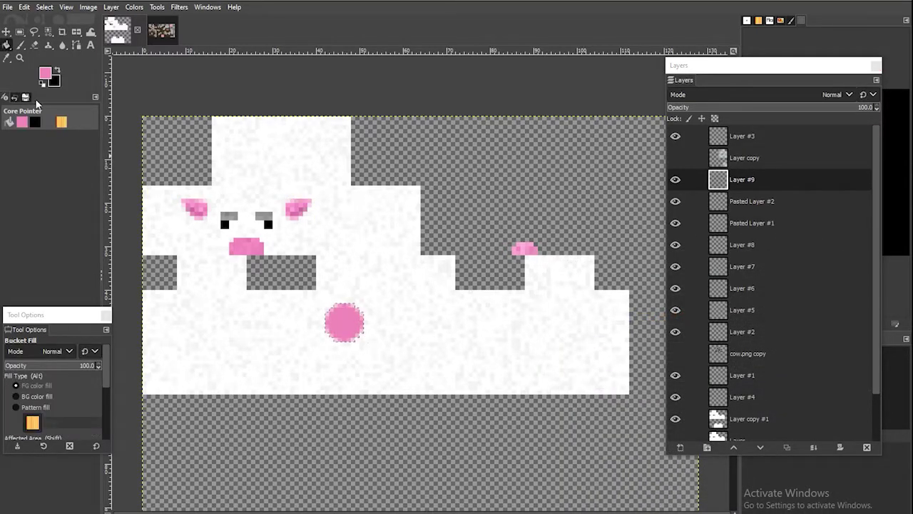
Move the pink circle's layer down about 8 px so the circle sits on the lower torso front.
click(6, 31)
drag(362, 350, 352, 367)
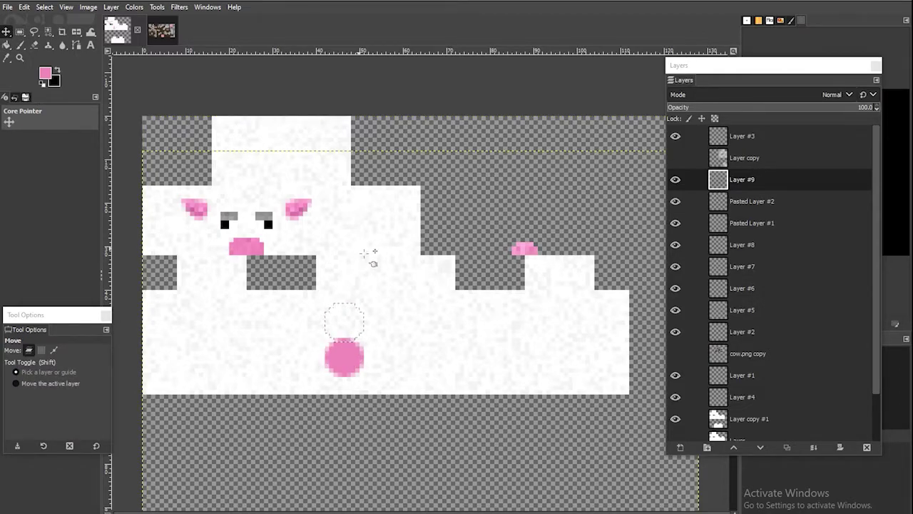
key(Down)
key(Up)
key(Down)
key(Up)
Clear the circular selection and apply CIE lch Noise to the pink circle with chroma 0 and reduced lightness and hue.
click(20, 32)
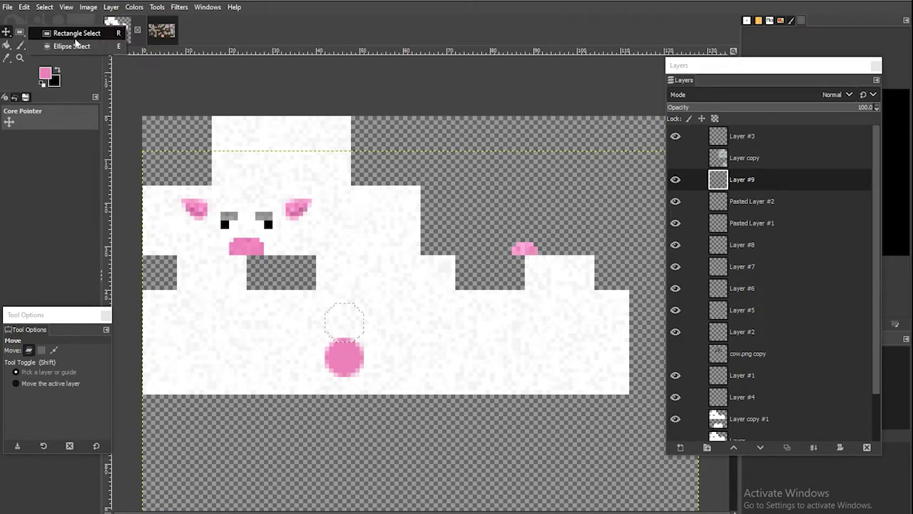
click(71, 44)
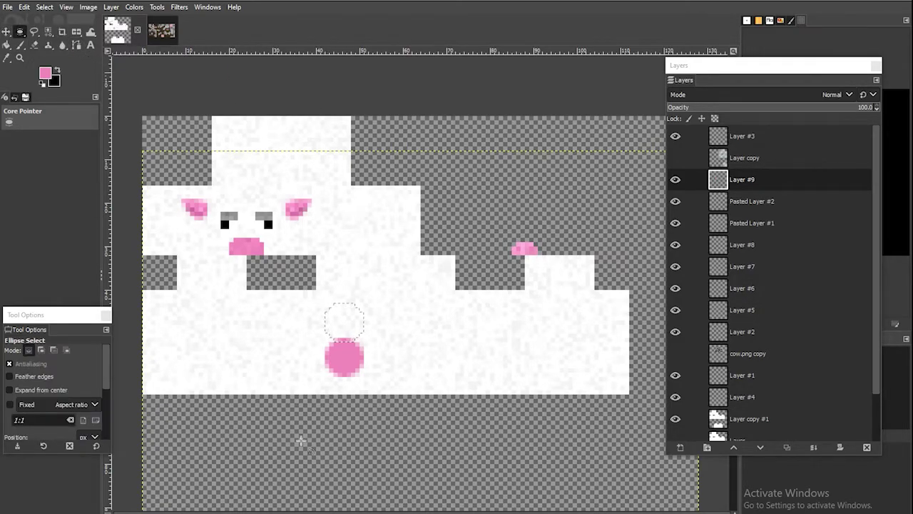
click(179, 7)
mouse_move(197, 133)
click(344, 134)
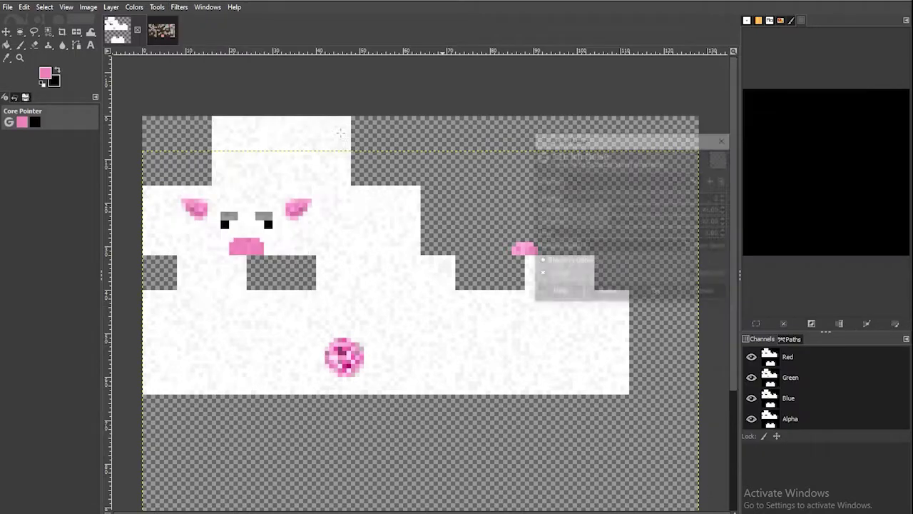
drag(604, 227, 444, 243)
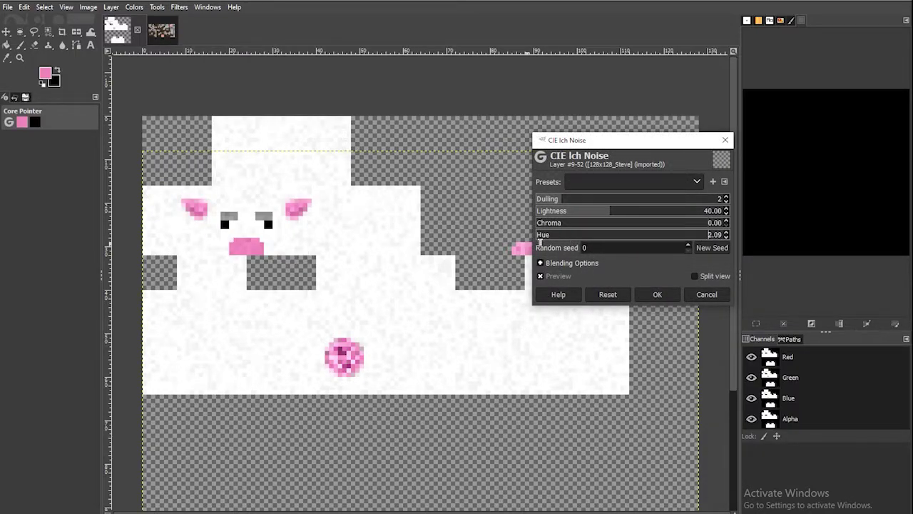
drag(566, 216, 563, 216)
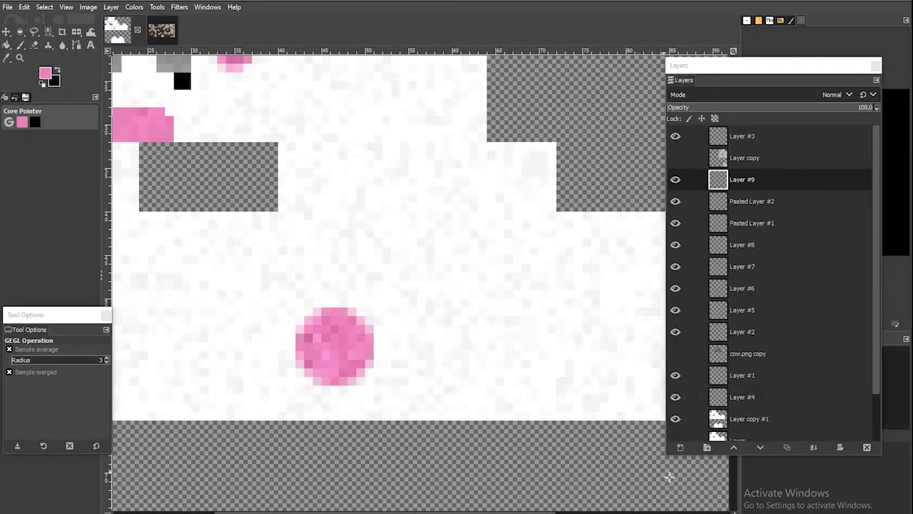
Add a new transparent layer above Layer #9 and select four separate 2 by 2 px squares inside the pink circle.
click(676, 450)
key(Return)
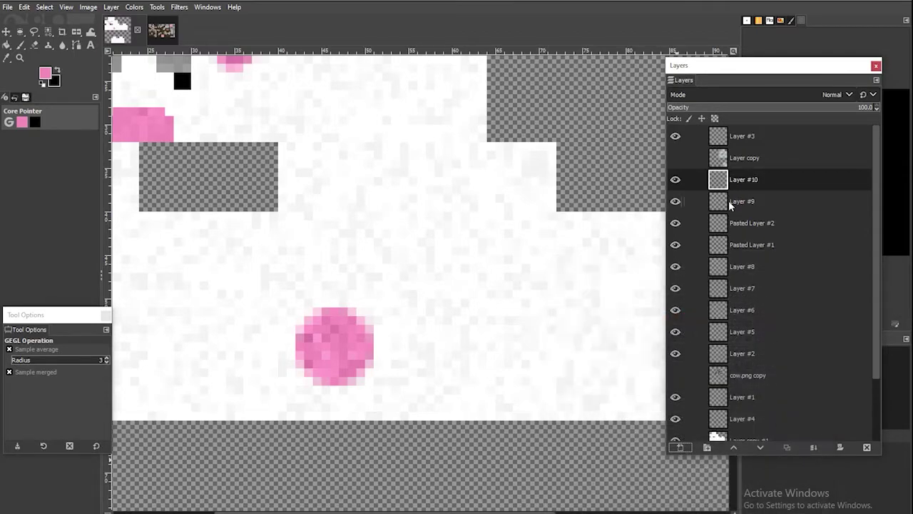
key(e)
key(shift)
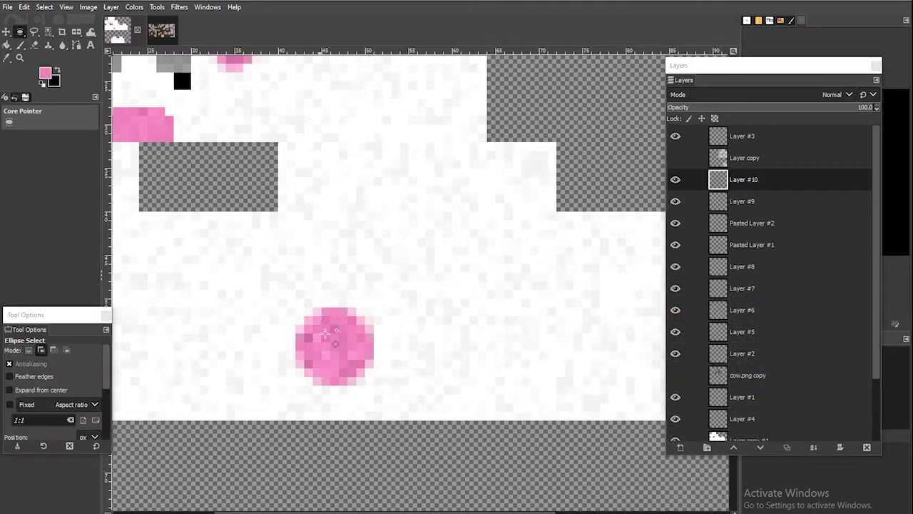
drag(320, 326, 337, 343)
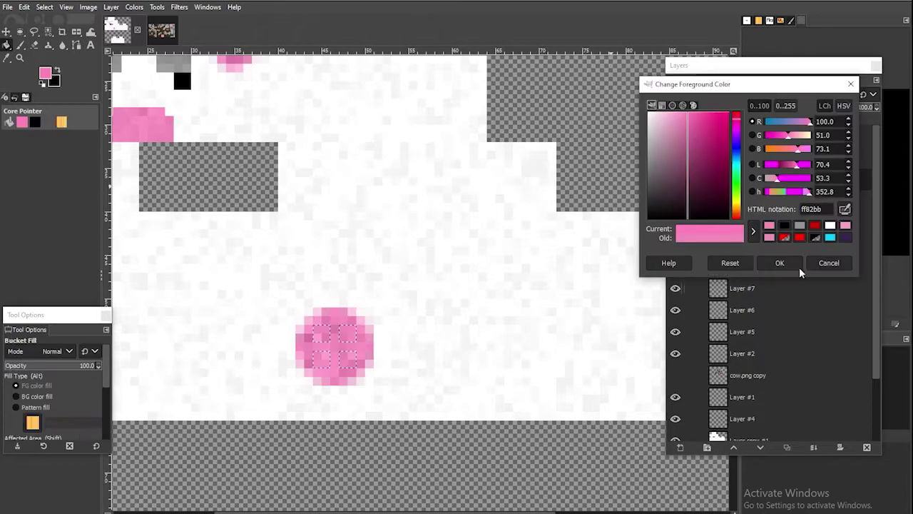
Set the foreground color to pink ff82bb and bucket-fill the four selected squares on Layer #10.
click(780, 262)
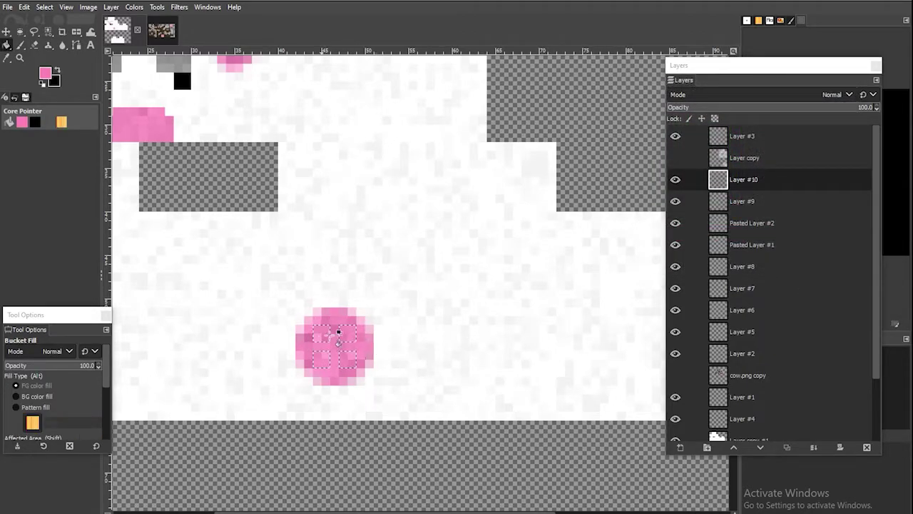
click(6, 32)
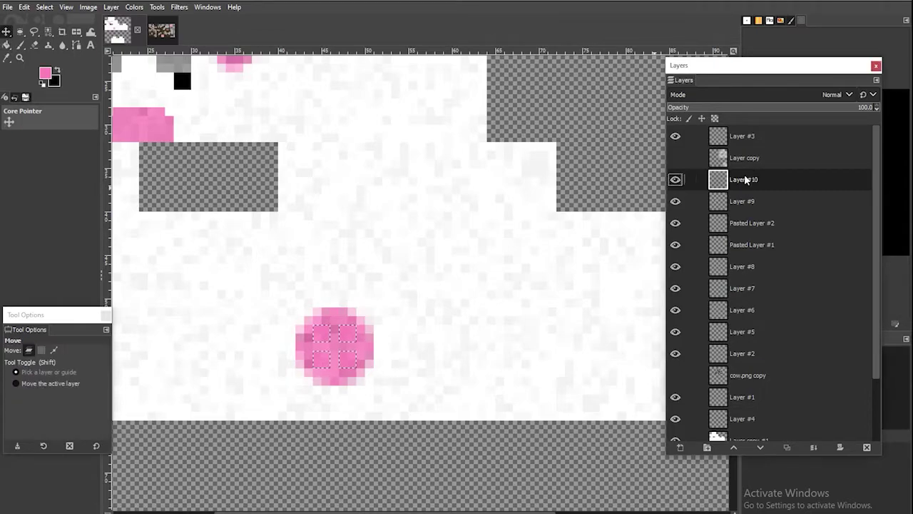
scroll(469, 350, down, 2)
scroll(485, 321, down, 2)
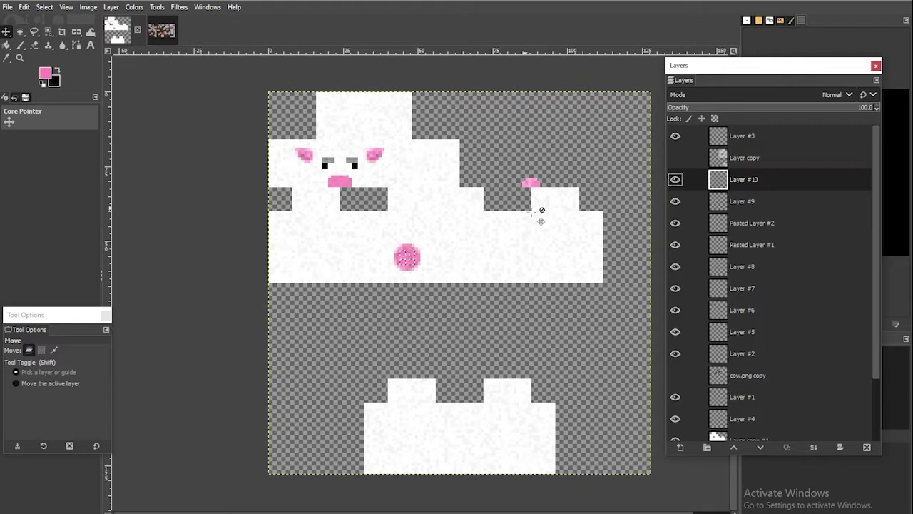
click(6, 32)
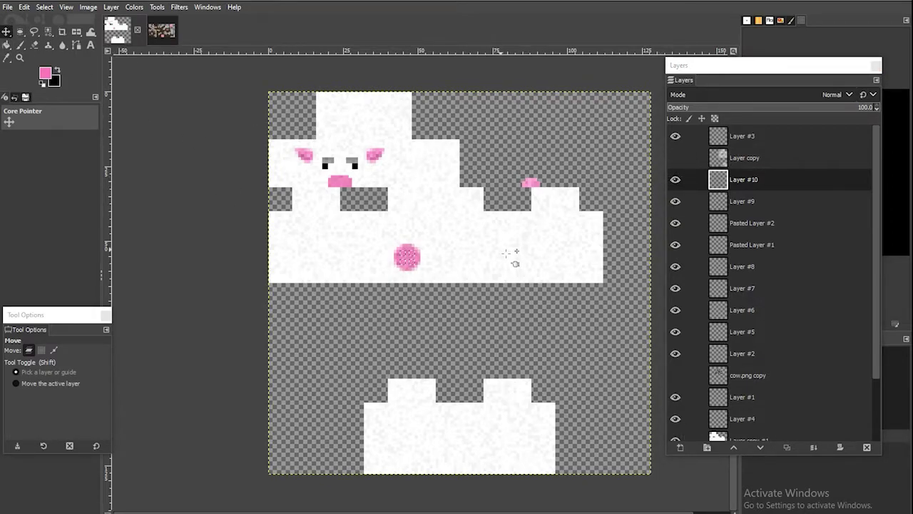
Move the four small pink squares' layer down about 33 px into the empty area between the torso and the lower limb block.
key(Down)
key(Down)
key(Down)
key(Down)
key(Down)
key(Down)
key(Down)
key(Down)
key(Down)
key(Down)
key(Down)
key(Down)
key(Down)
key(Down)
key(Down)
key(Down)
key(Down)
key(Down)
key(Down)
key(Down)
key(Down)
key(Down)
key(Down)
key(Down)
key(Down)
key(Down)
key(Down)
key(Down)
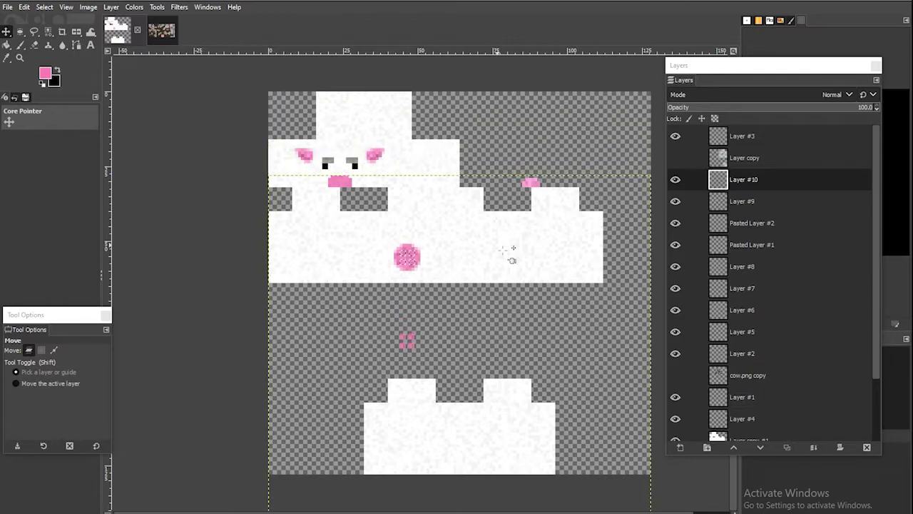
key(Up)
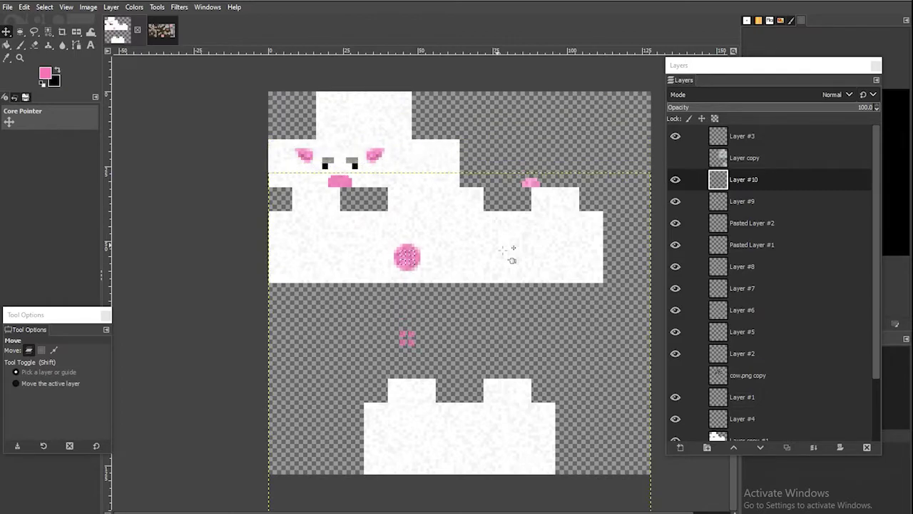
key(Down)
key(Down)
key(Down)
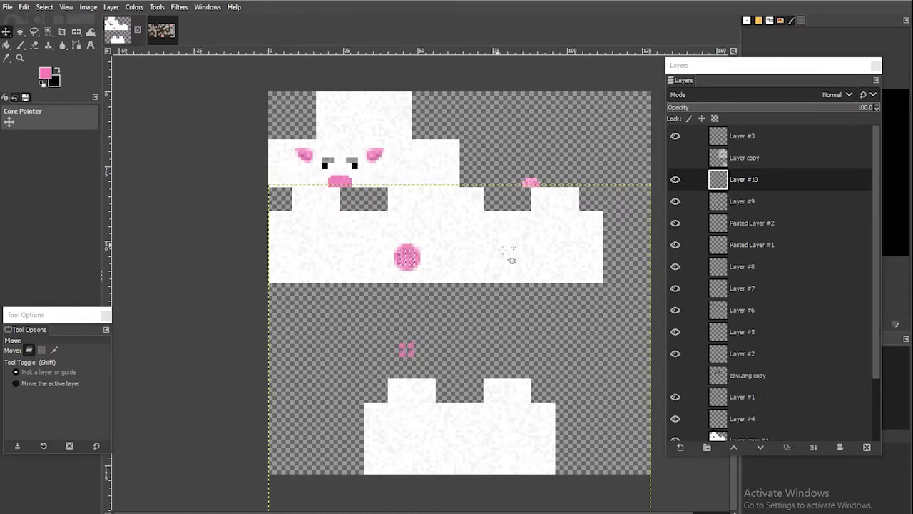
key(Down)
key(Down)
key(Down)
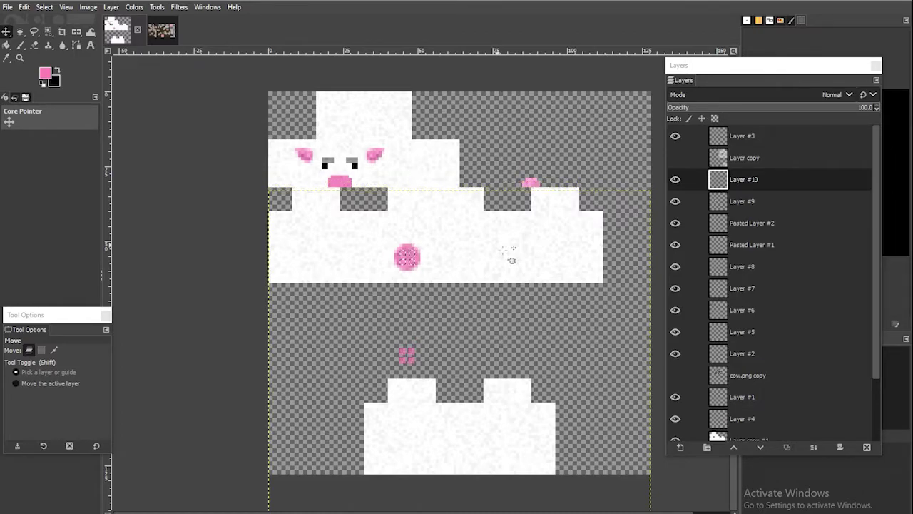
Add two transparent layers, fill a freehand torso-front patch with black on the upper one, and place that layer directly above Layer copy #1.
key(e)
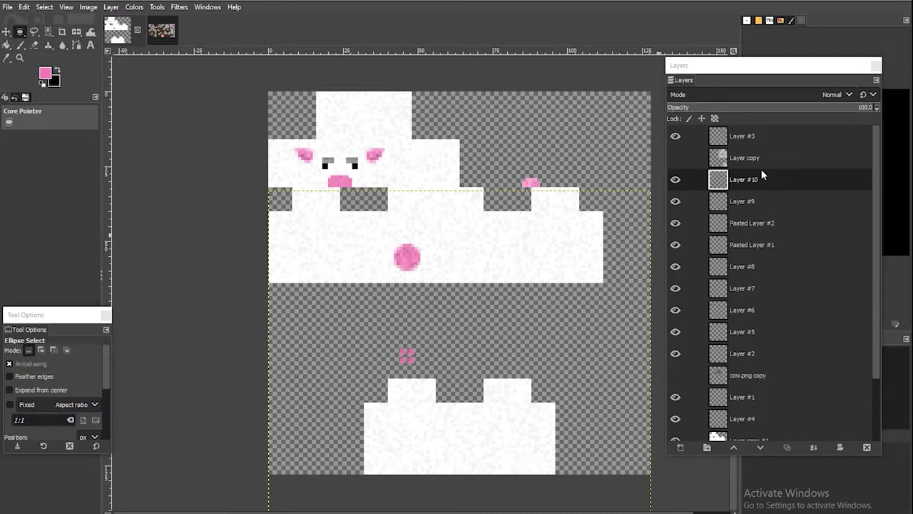
shift+click(680, 448)
shift+click(680, 448)
key(f)
mouse_move(416, 191)
mouse_down()
mouse_move(405, 210)
mouse_move(421, 195)
mouse_up()
click(6, 45)
click(57, 70)
click(410, 214)
drag(744, 179, 744, 357)
Select freehand patches and fill them black: two on the right arm area and one on the right leg area.
key(f)
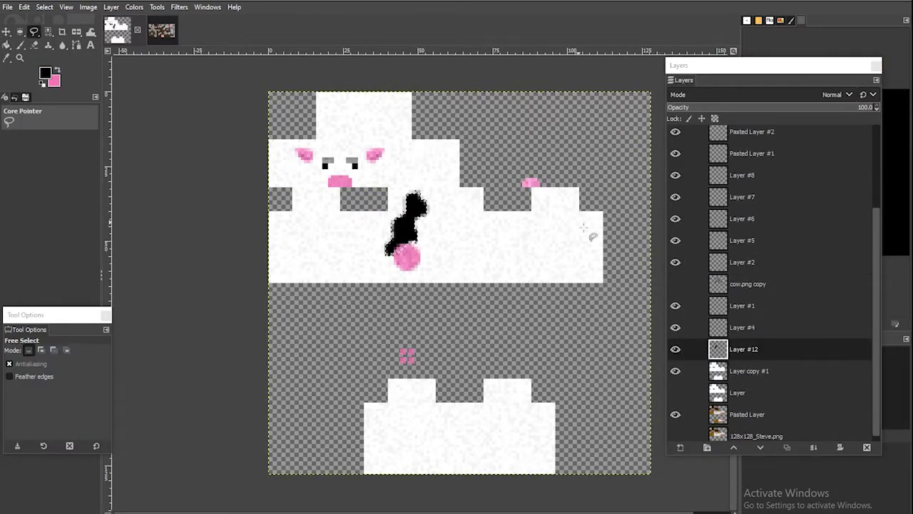
drag(589, 220, 548, 229)
key(shift+b)
click(575, 231)
key(f)
key(shift+b)
click(544, 235)
key(e)
mouse_move(339, 220)
mouse_down()
mouse_move(322, 237)
mouse_move(317, 218)
mouse_move(295, 232)
mouse_move(326, 246)
mouse_move(317, 223)
mouse_up()
key(shift+b)
click(311, 242)
Fill freehand patches with black on the head: one from the forehead over the eye, one on the side and one on the back.
key(f)
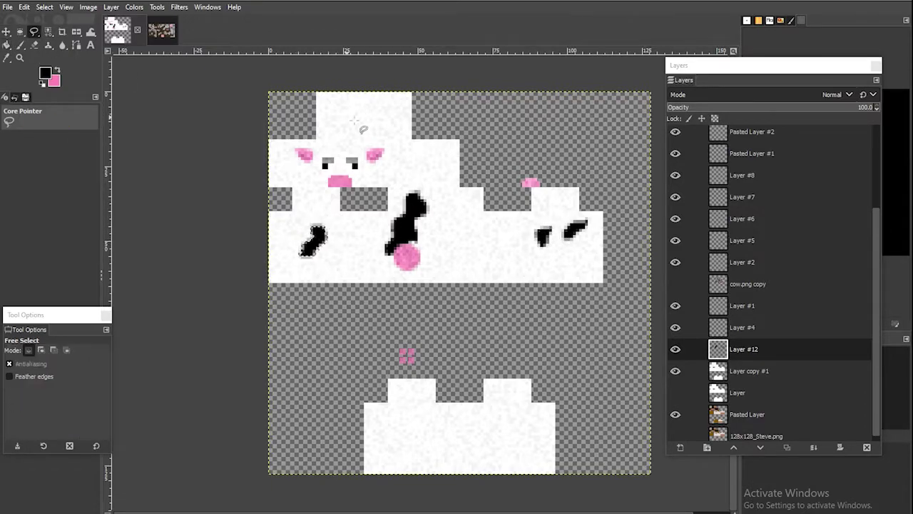
mouse_move(353, 123)
mouse_down()
mouse_move(373, 154)
mouse_move(354, 124)
mouse_up()
click(7, 45)
click(353, 147)
click(34, 32)
drag(284, 153, 286, 154)
click(7, 44)
click(293, 164)
click(34, 31)
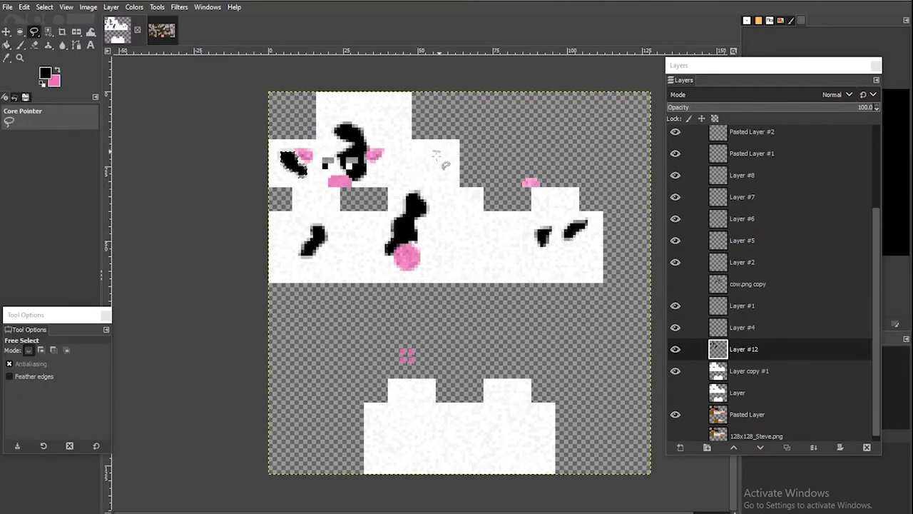
Fill two diagonal freehand patches with black in the lower limb block, one on the left leg and one on the left arm.
click(33, 31)
drag(426, 412, 429, 415)
click(7, 45)
click(403, 431)
click(33, 31)
drag(528, 410, 530, 411)
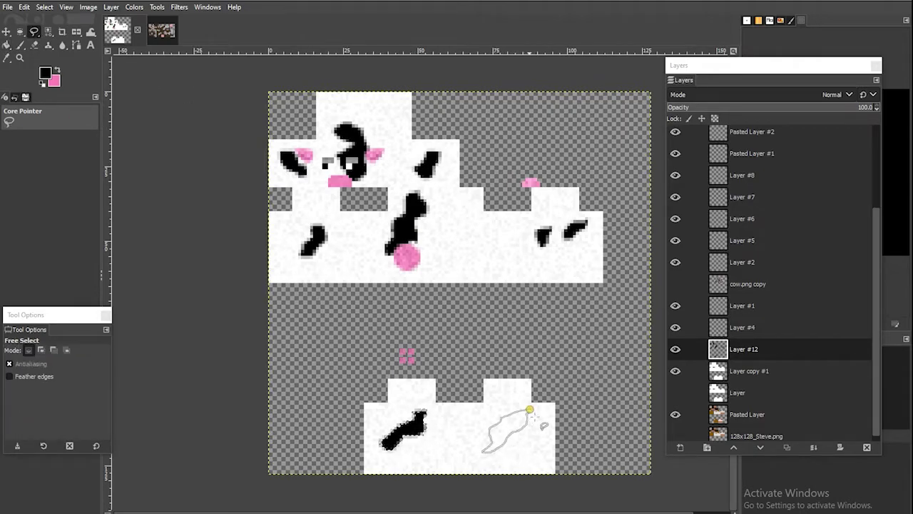
click(7, 45)
click(508, 428)
key(f)
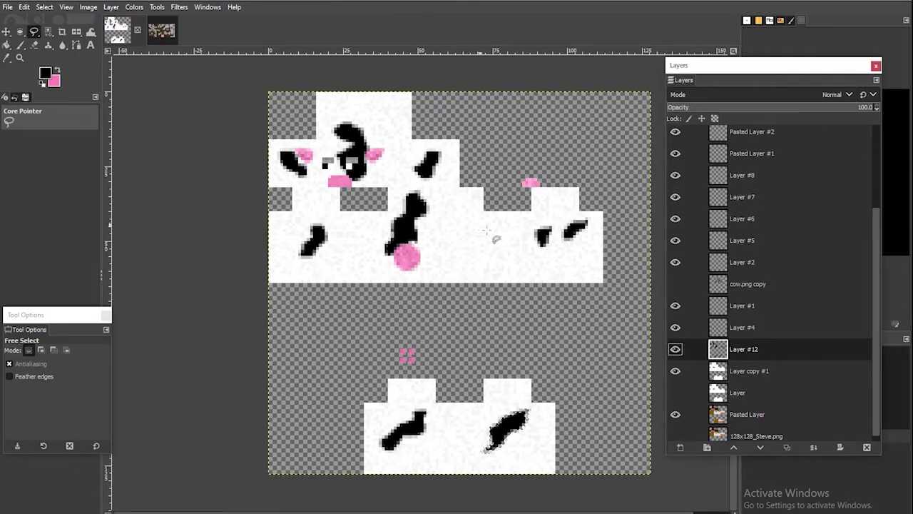
Toggle the visibility of Layer #12 to compare the skin with and without the black patches.
click(675, 349)
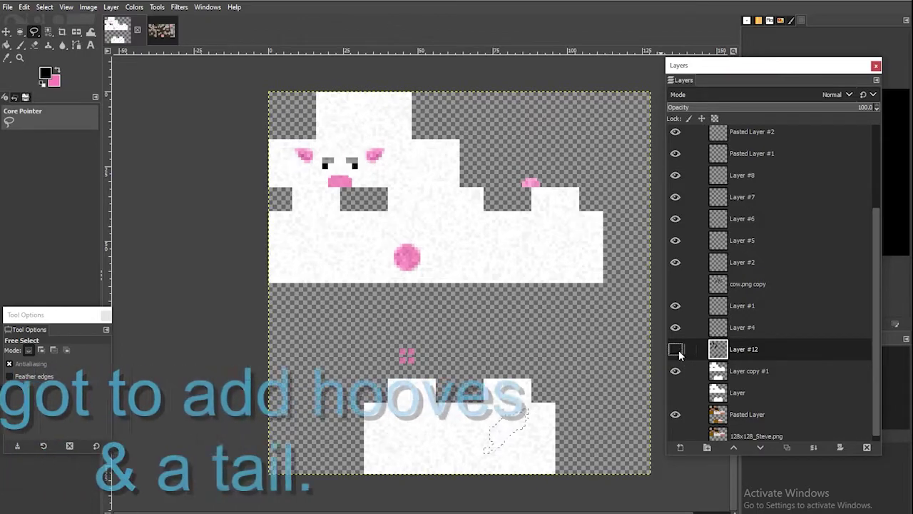
click(674, 349)
click(675, 349)
click(675, 348)
click(675, 349)
click(675, 349)
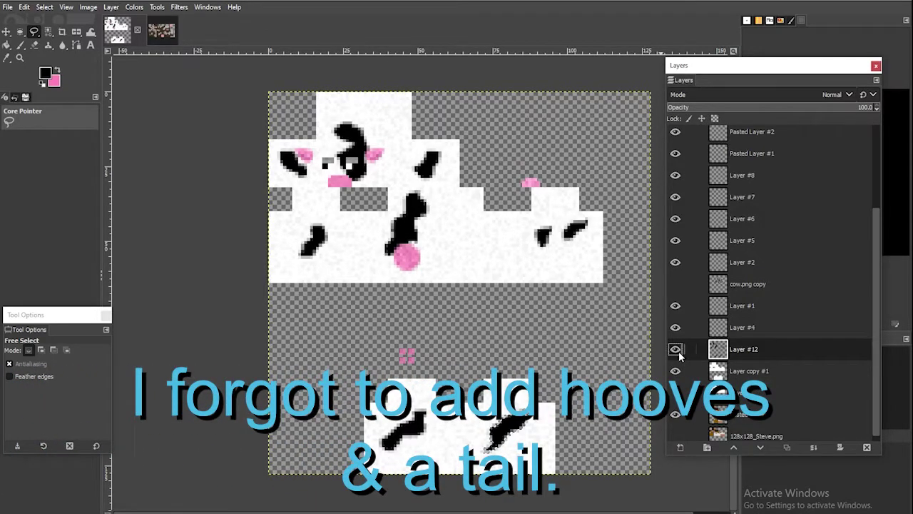
Check the cow.png reference texture and return to the skin image.
click(161, 30)
click(157, 7)
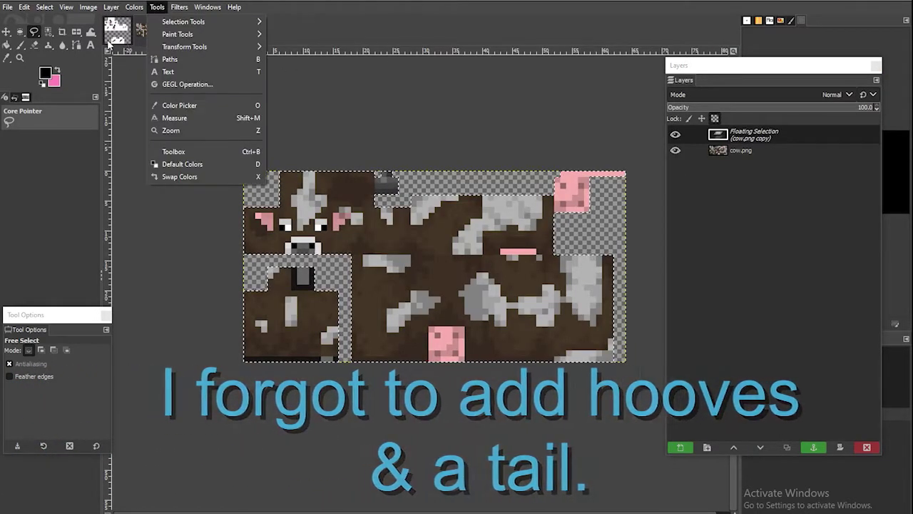
click(119, 39)
click(180, 9)
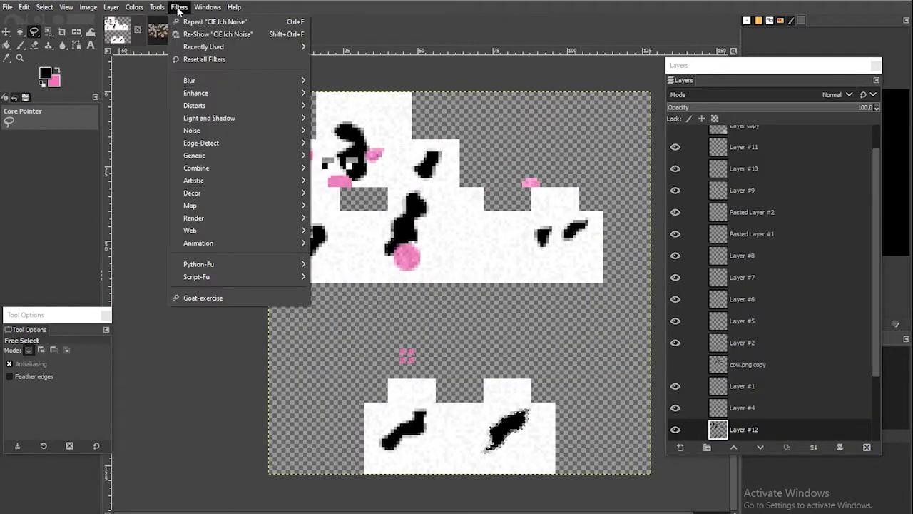
mouse_move(268, 129)
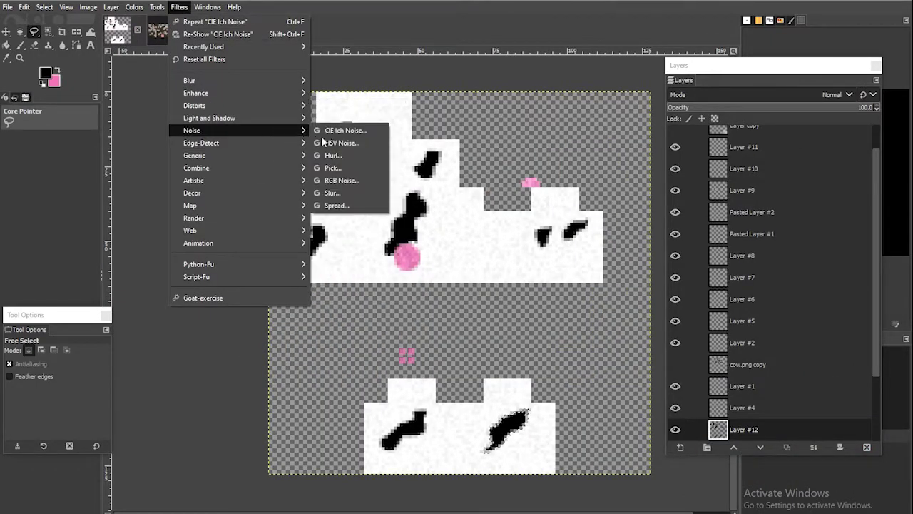
click(347, 127)
drag(605, 226, 536, 227)
drag(543, 234, 362, 243)
drag(592, 213, 584, 212)
drag(588, 201, 538, 213)
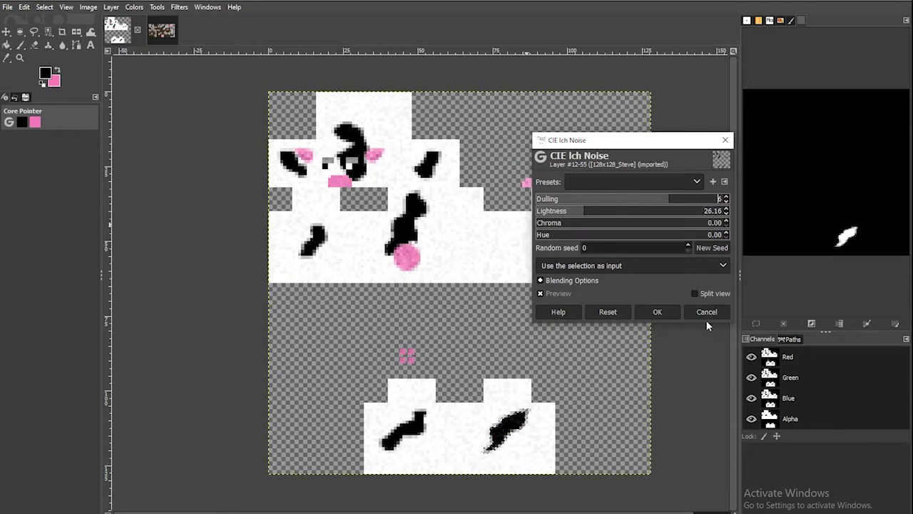
click(706, 311)
key(e)
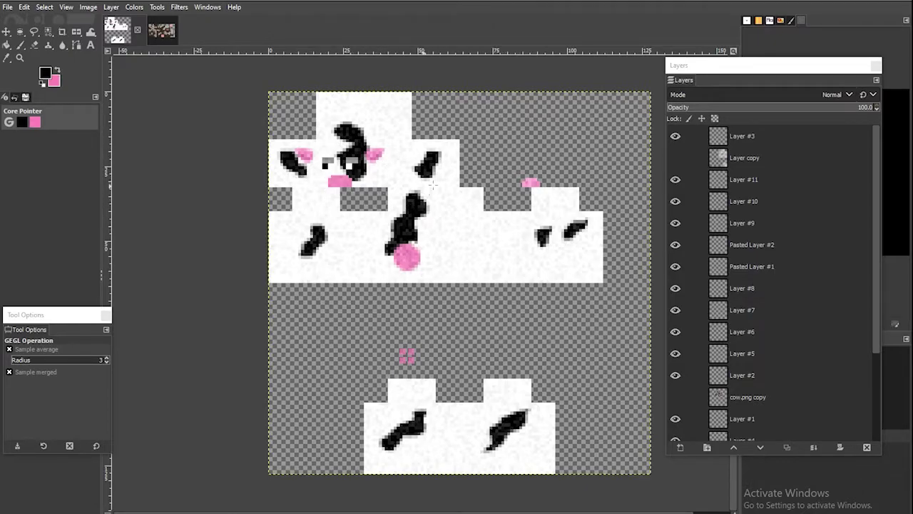
Save the layered image as Cow.xcf in the Skin Video folder, replacing the existing file.
click(7, 7)
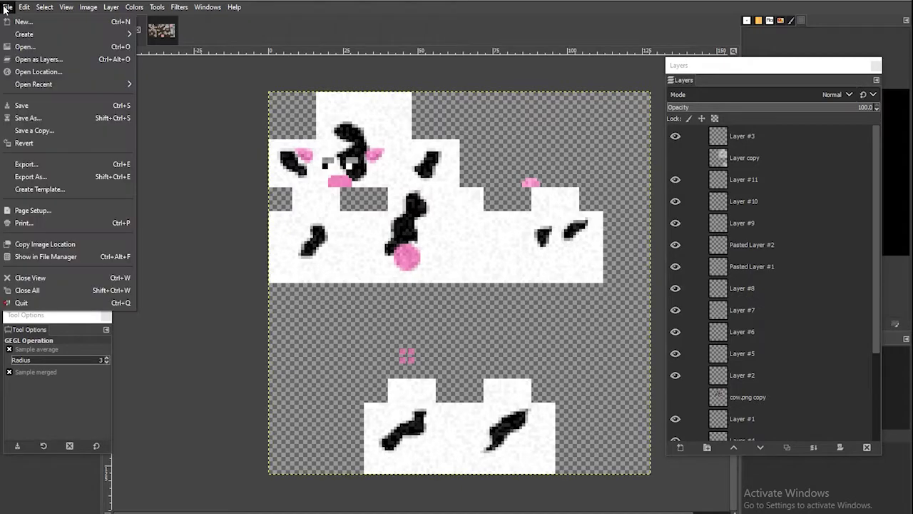
click(42, 118)
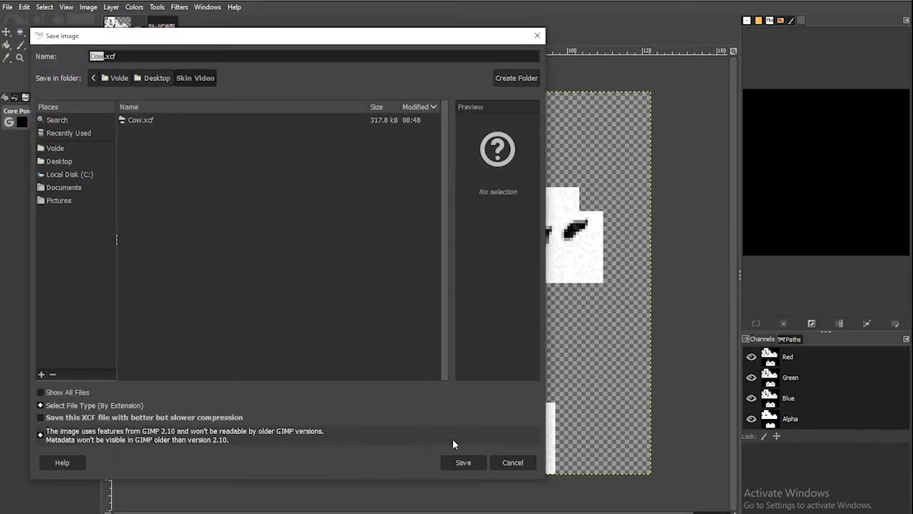
click(464, 462)
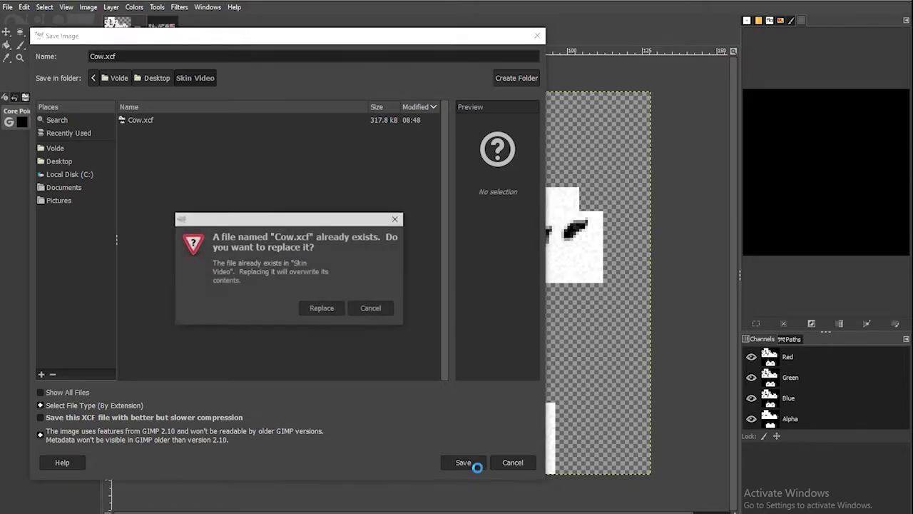
click(320, 308)
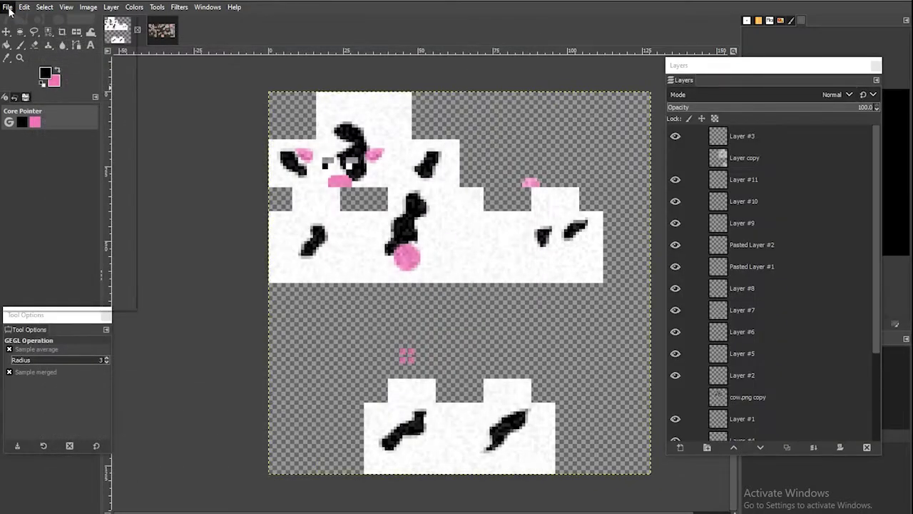
Export the skin as Cow.png to the Skin Video folder.
click(7, 7)
click(31, 176)
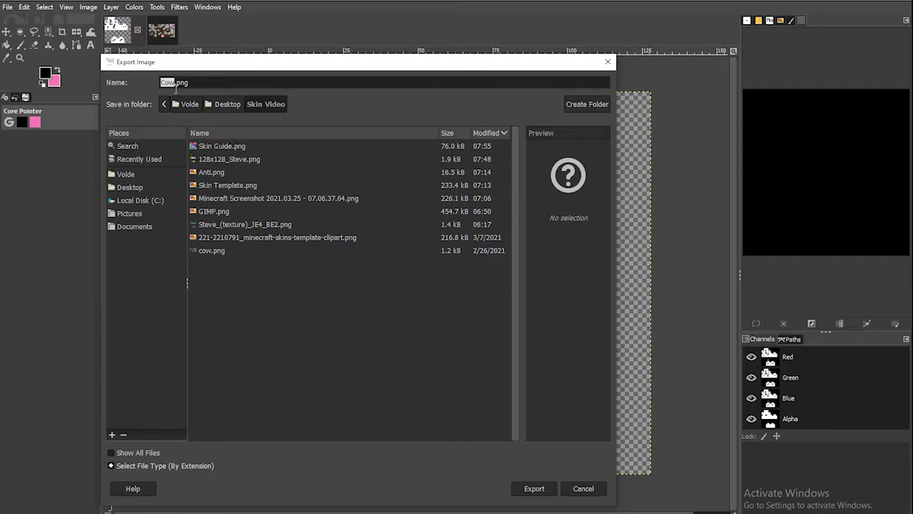
click(537, 489)
click(394, 334)
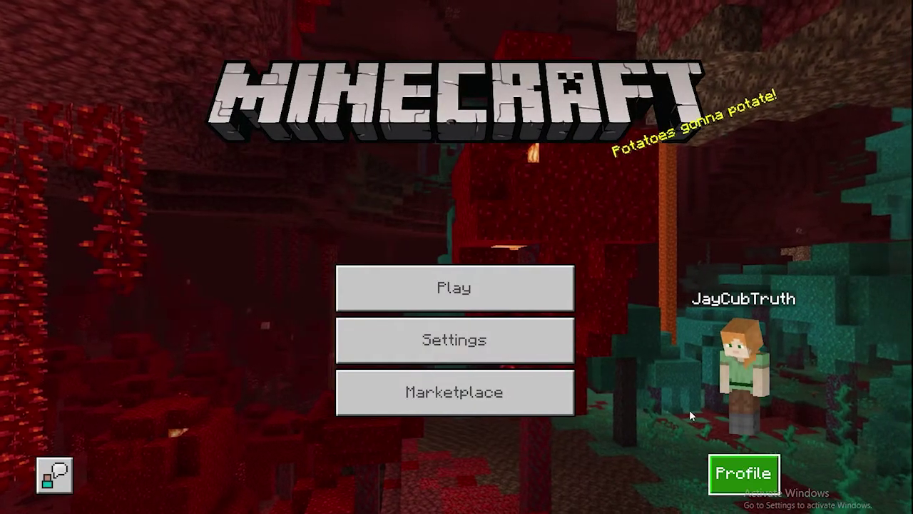
Switch to Minecraft and select the import slot among the owned classic skins in the character creator.
click(742, 471)
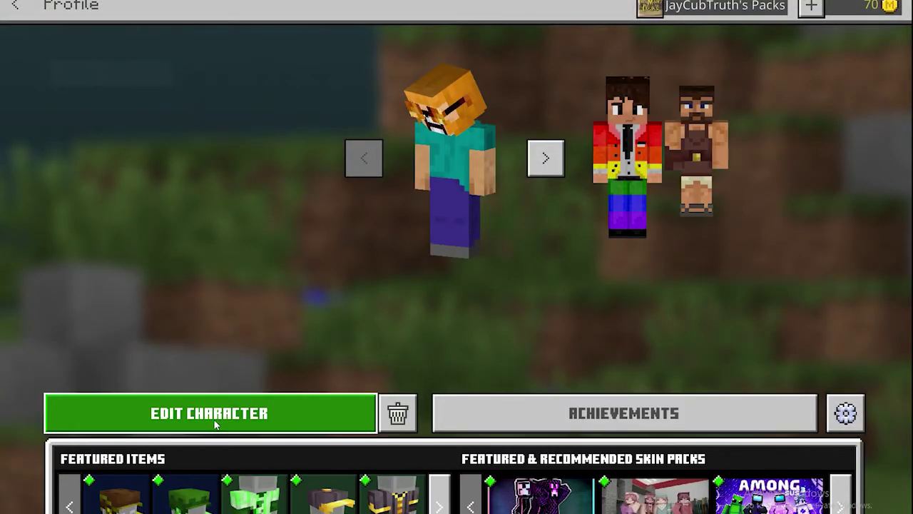
click(214, 424)
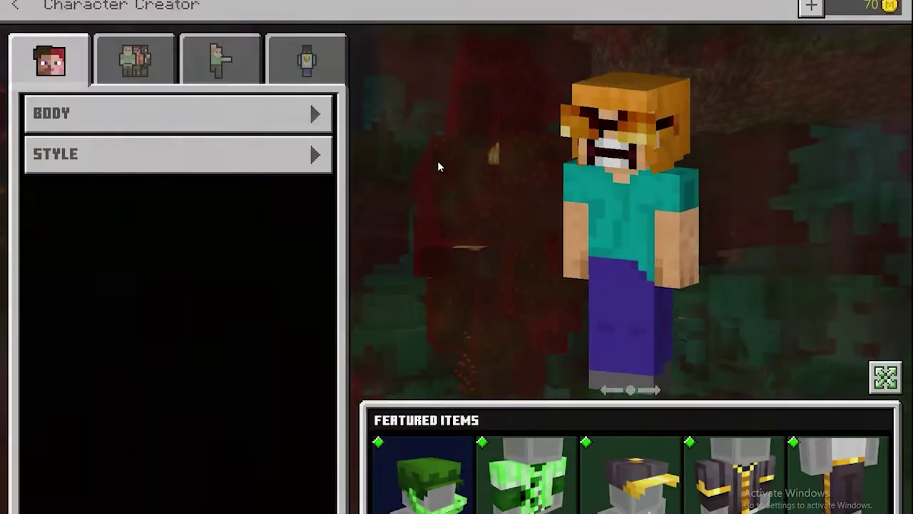
click(135, 57)
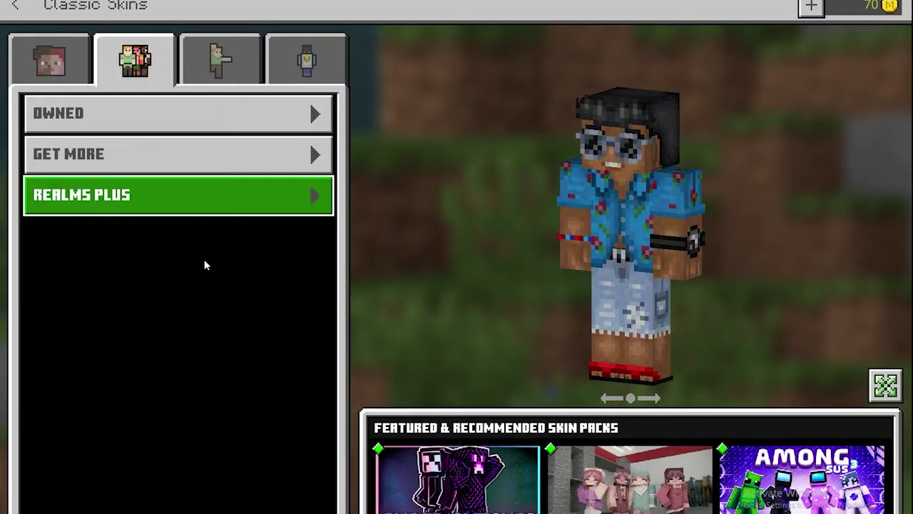
click(122, 112)
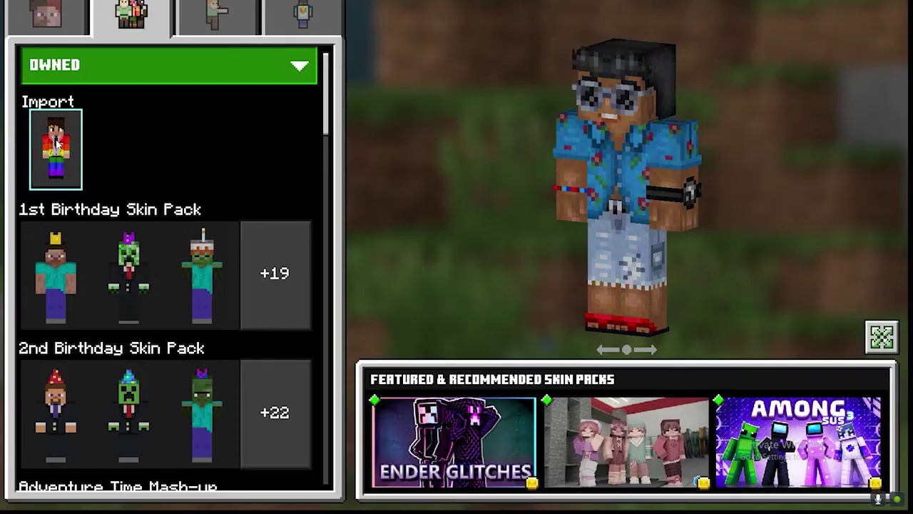
click(79, 224)
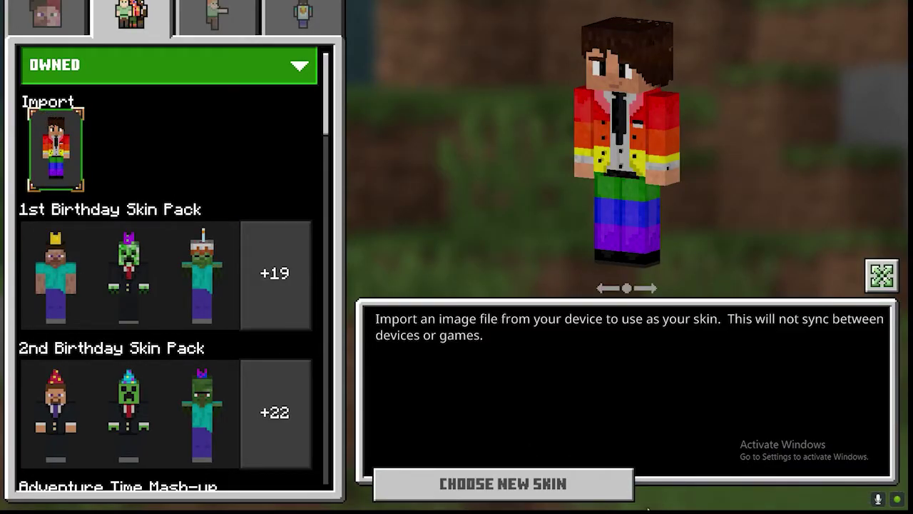
Import the cow image from the Skin Video folder as the new skin.
click(563, 483)
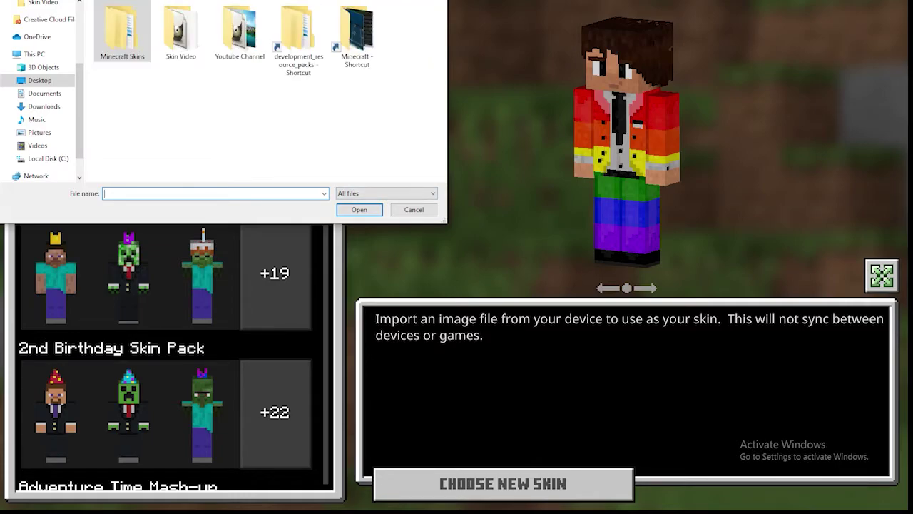
double_click(183, 39)
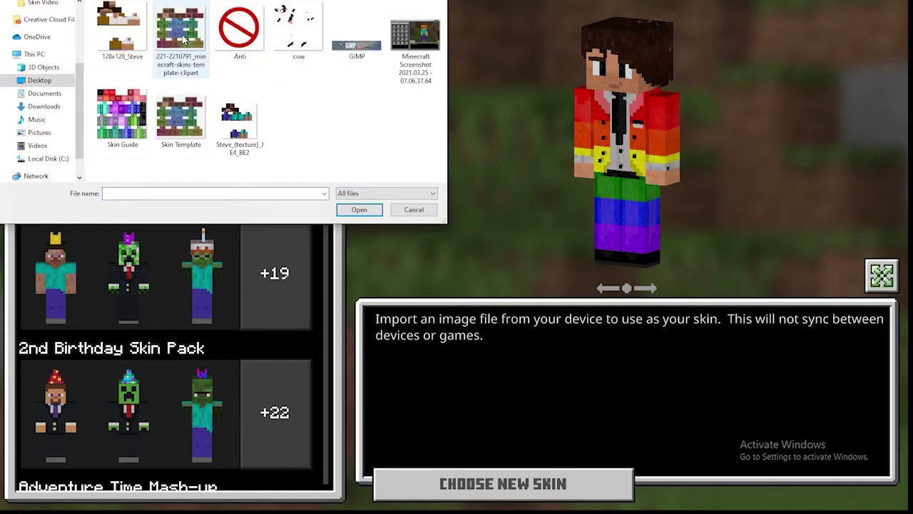
click(291, 24)
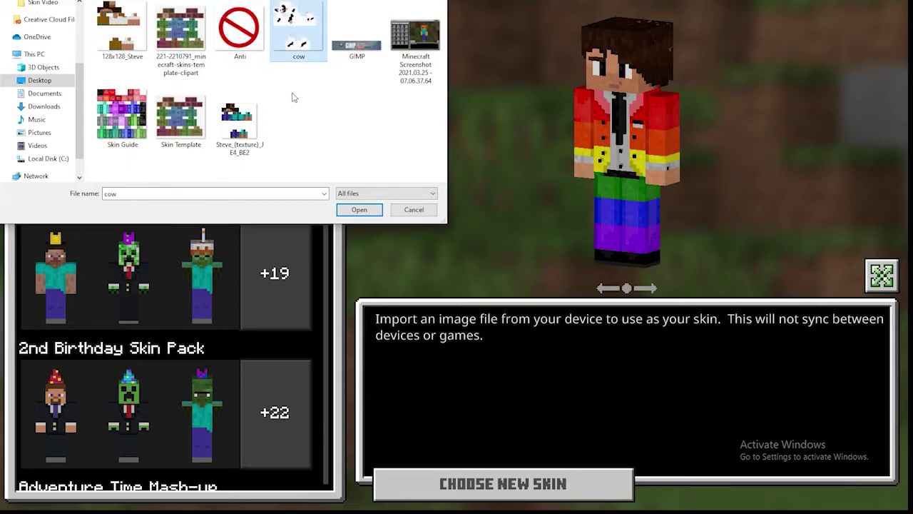
click(358, 210)
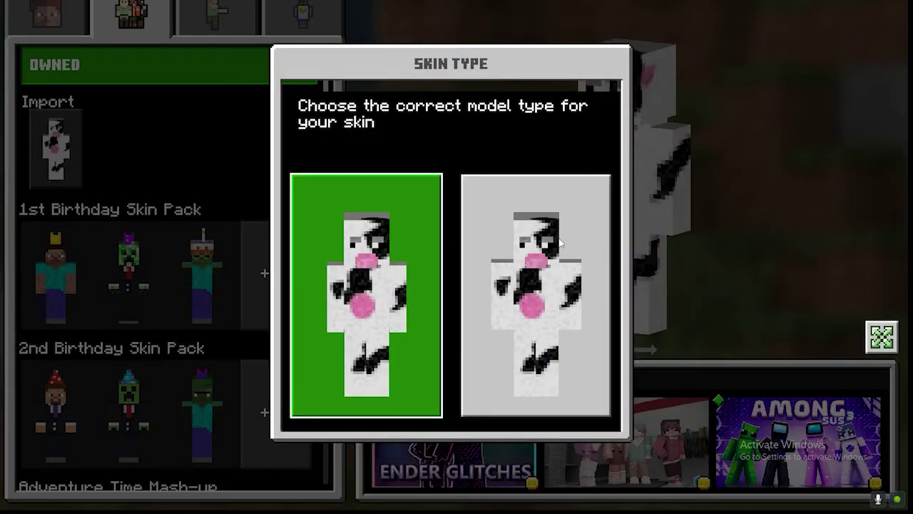
Compare the two skin model types and choose the slim-armed model for the cow skin.
click(560, 242)
click(386, 250)
click(485, 246)
click(326, 261)
click(533, 253)
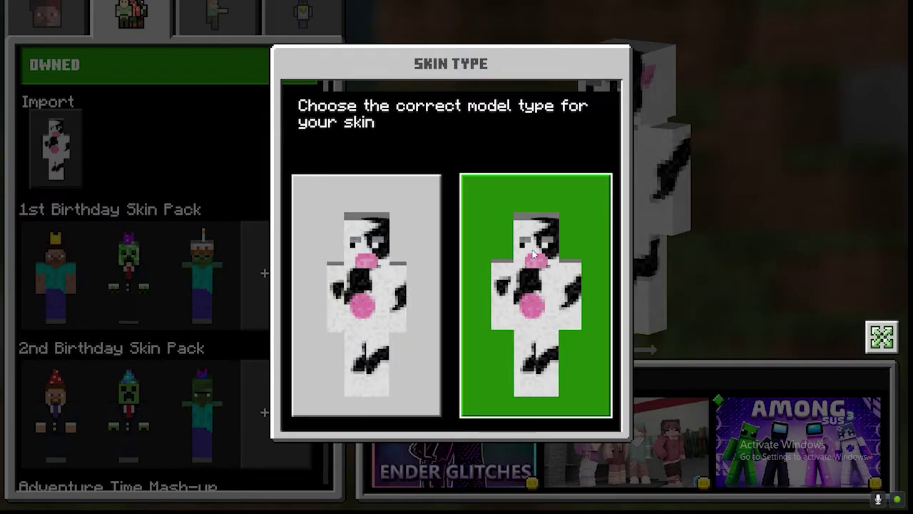
click(326, 254)
click(540, 248)
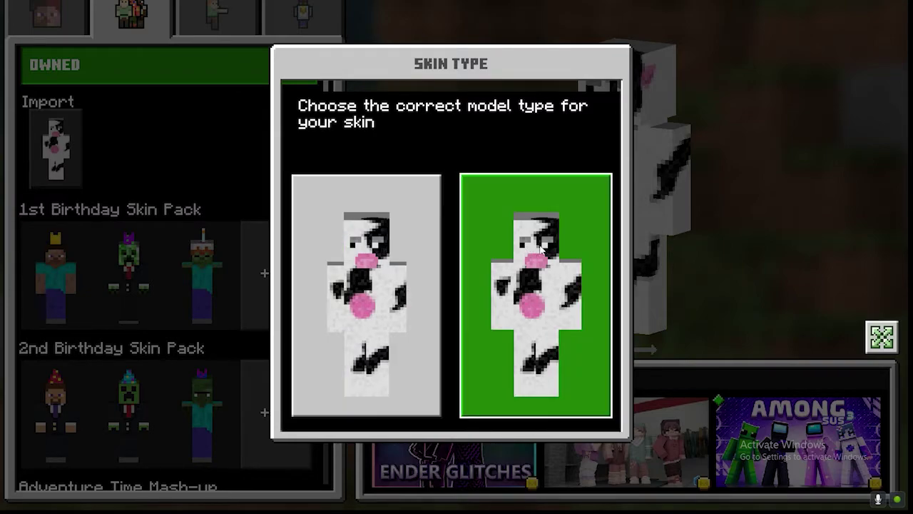
click(389, 278)
click(535, 292)
click(333, 302)
click(535, 293)
click(343, 288)
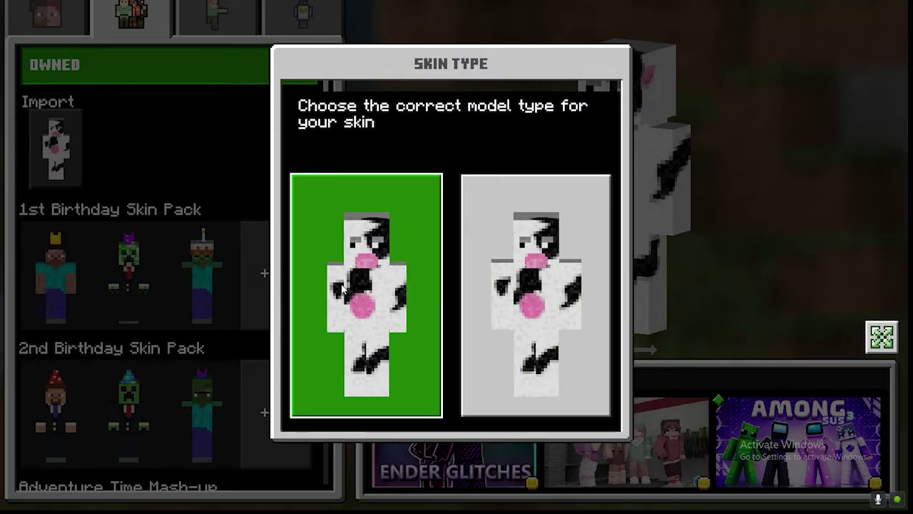
click(511, 284)
click(354, 300)
click(352, 301)
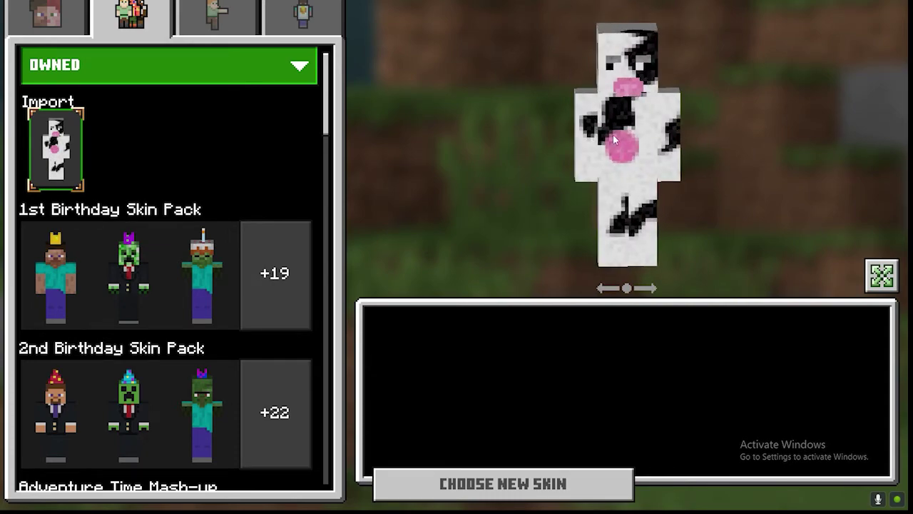
Rotate the character preview to examine the imported cow skin from different angles.
drag(663, 121, 635, 132)
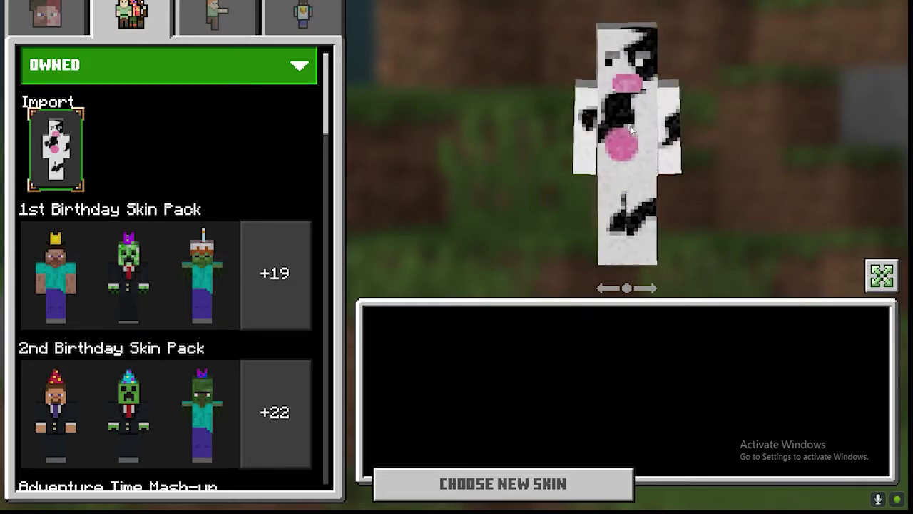
drag(638, 124, 622, 148)
drag(650, 114, 718, 142)
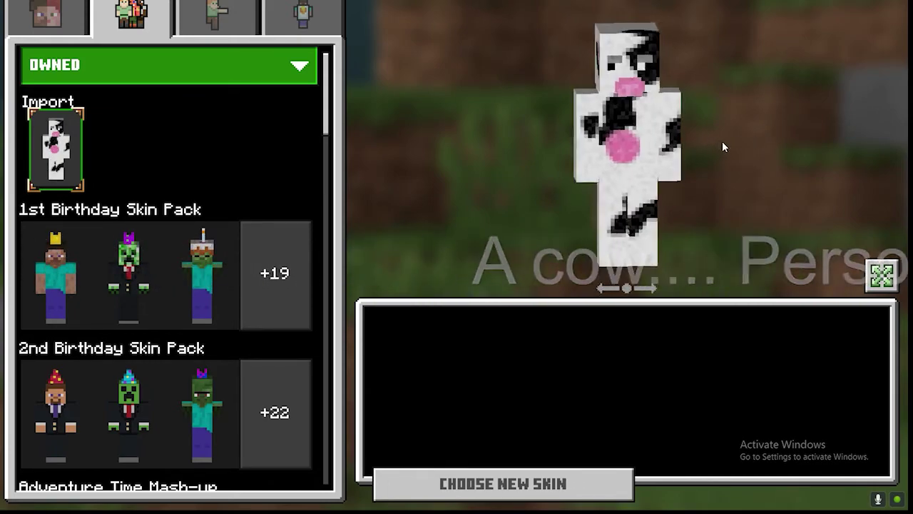